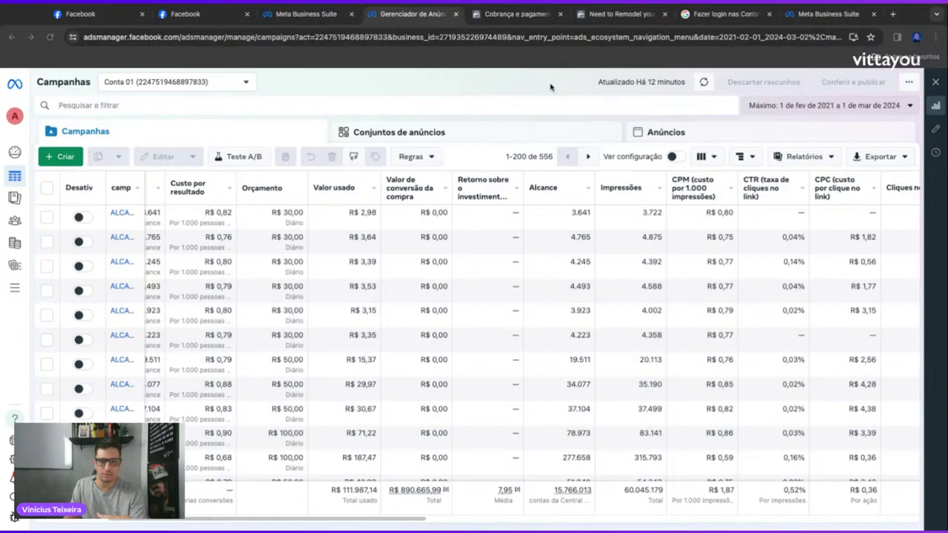
- Examine the budgets, amounts spent, purchase conversion values and return on ad spend across the campaigns table
scroll(570, 348, down, 10)
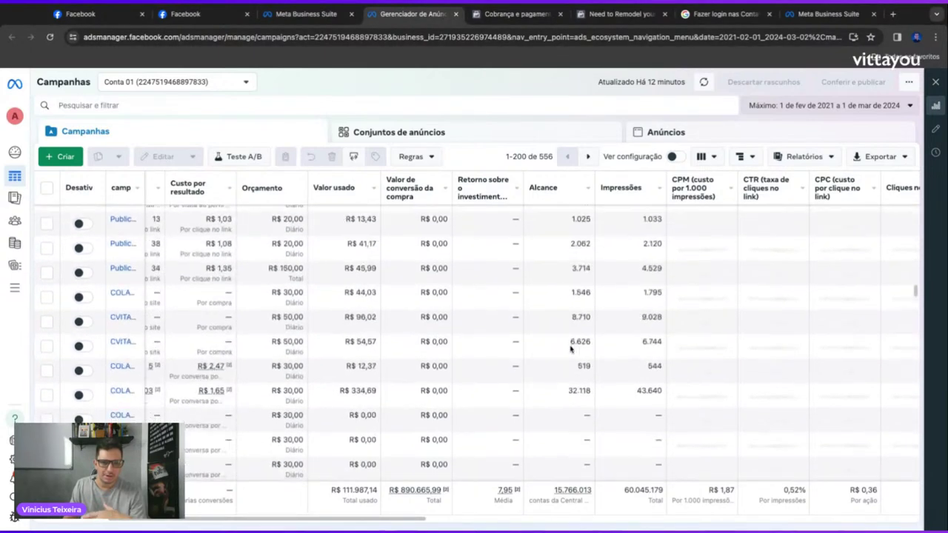
scroll(570, 348, down, 10)
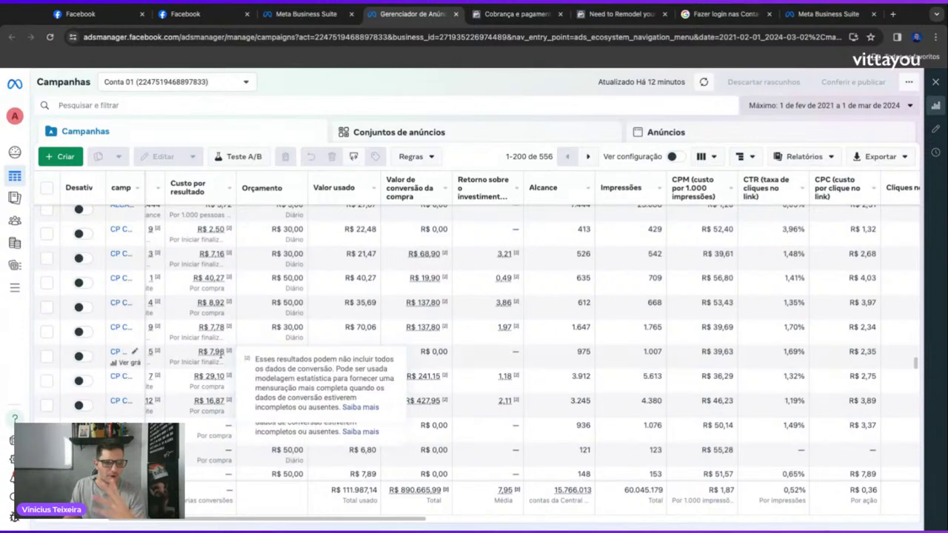
scroll(221, 354, down, 10)
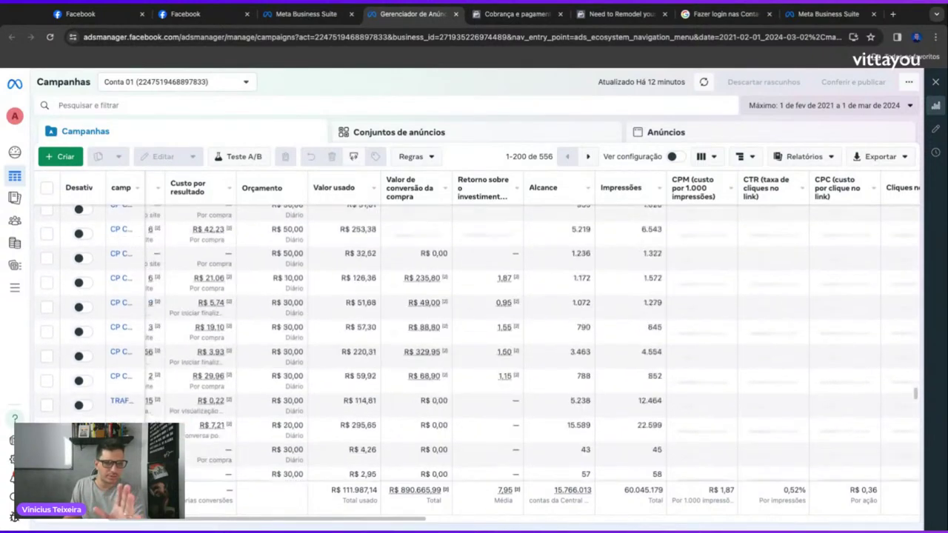
scroll(221, 348, down, 1)
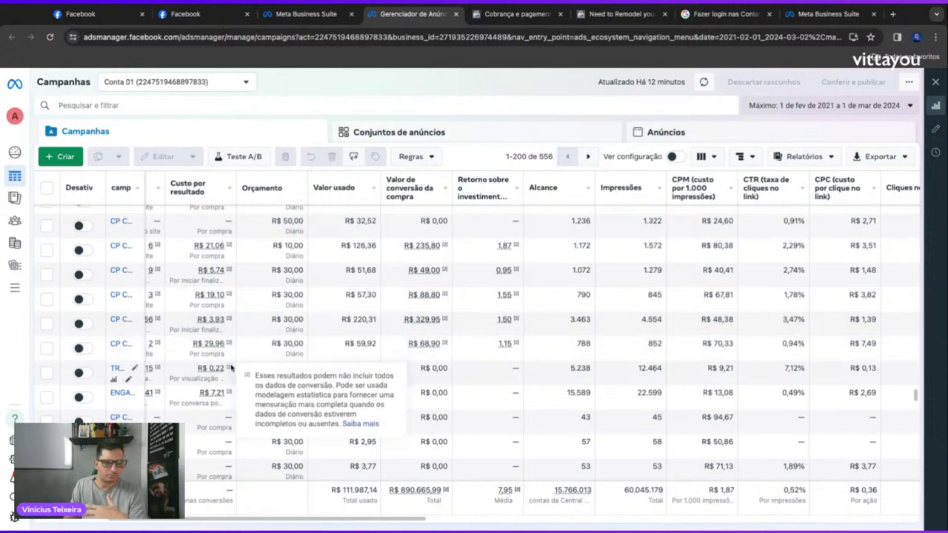
scroll(244, 355, down, 5)
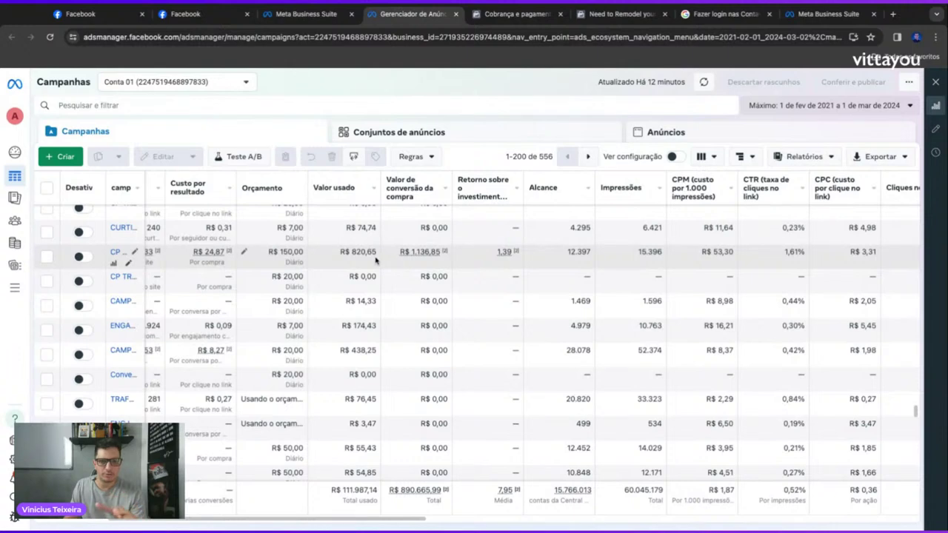
scroll(382, 263, down, 3)
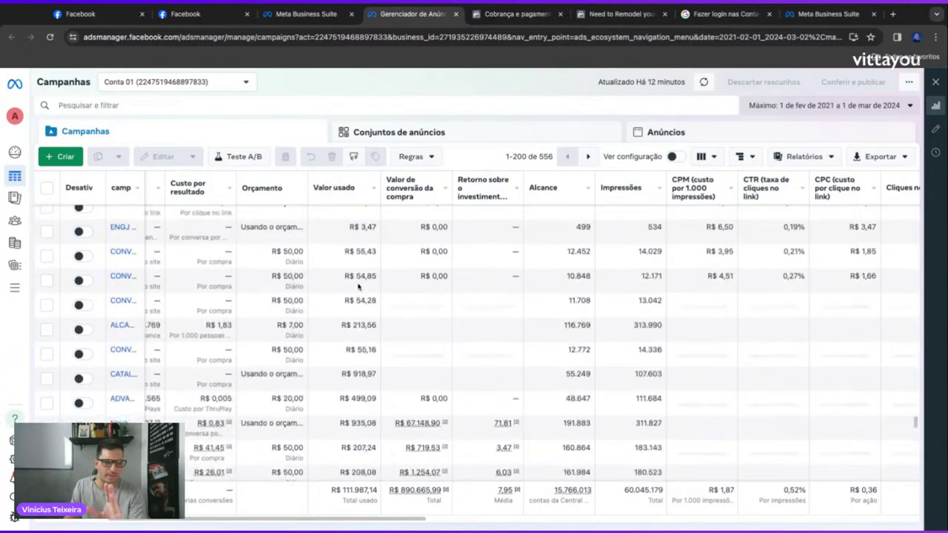
scroll(358, 287, down, 1)
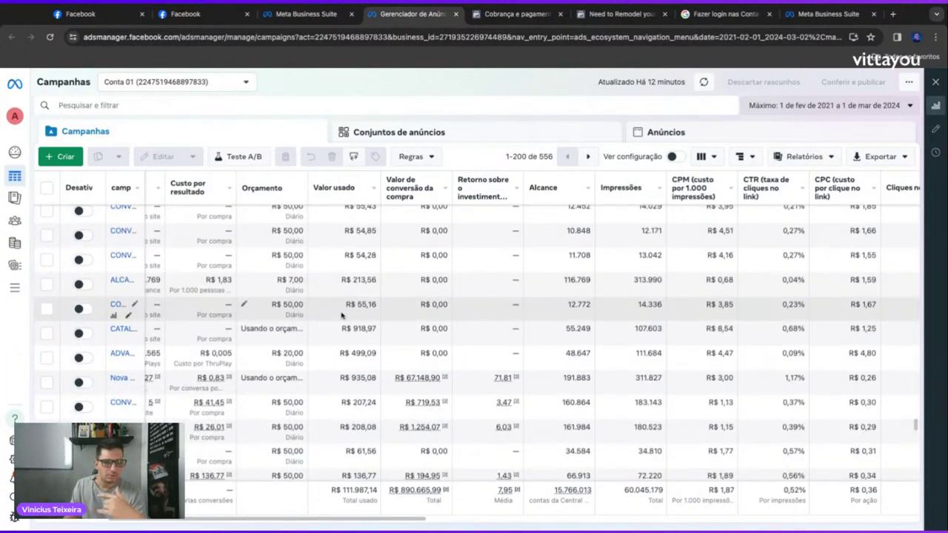
scroll(286, 371, down, 1)
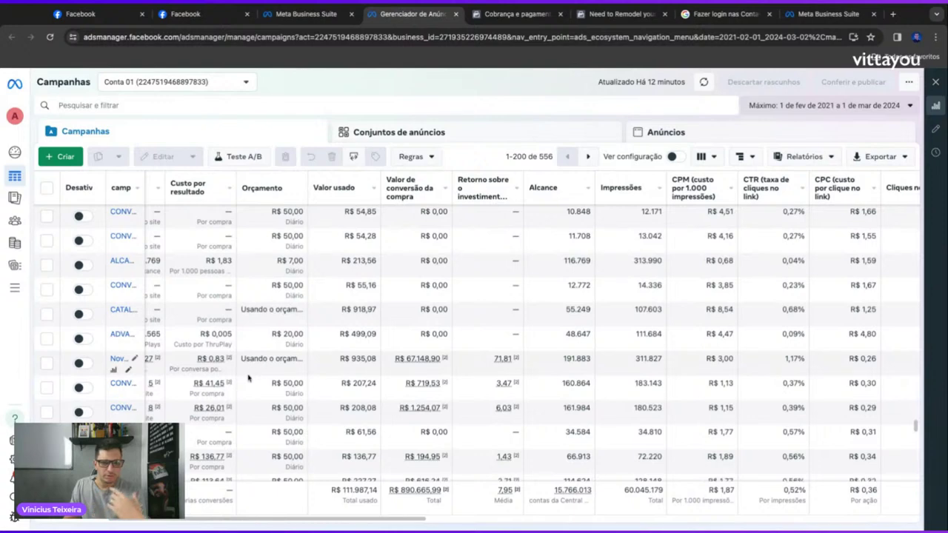
scroll(252, 374, down, 3)
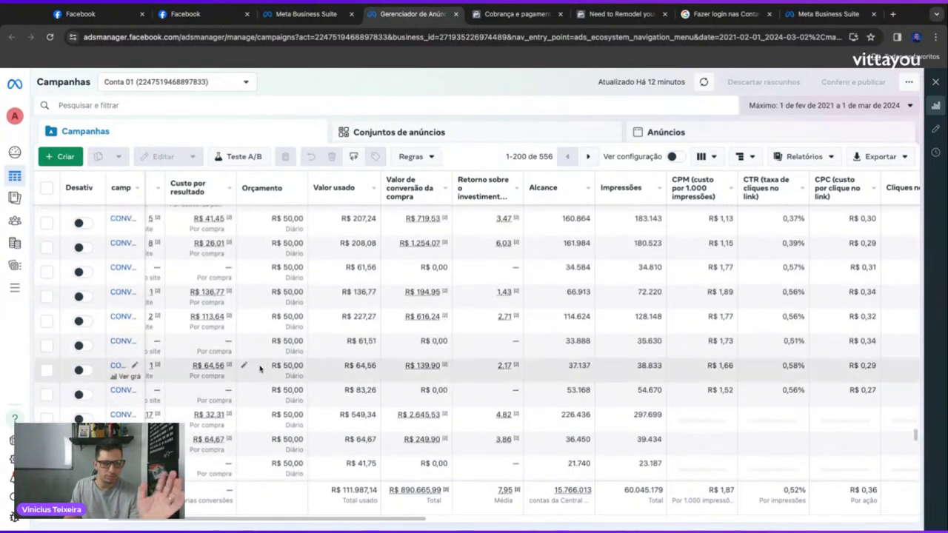
scroll(259, 368, down, 1)
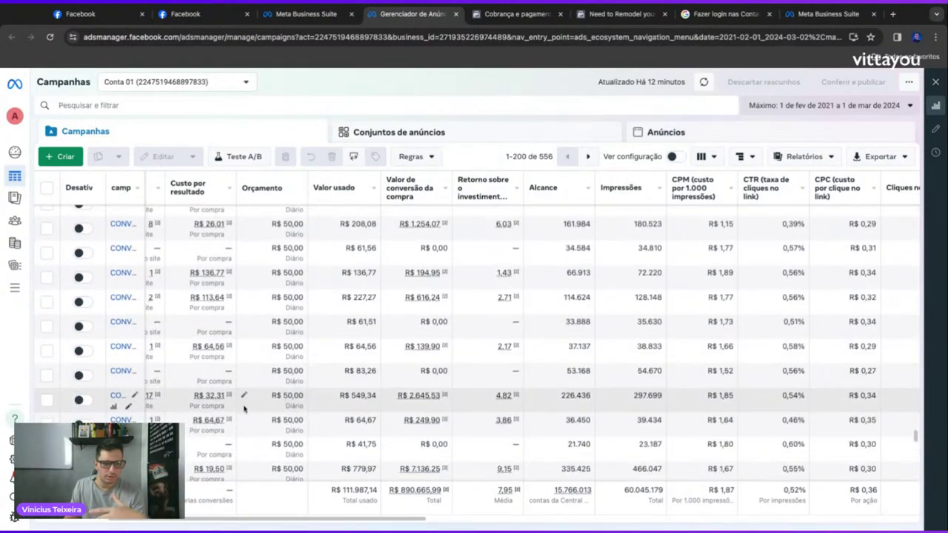
mouse_move(426, 399)
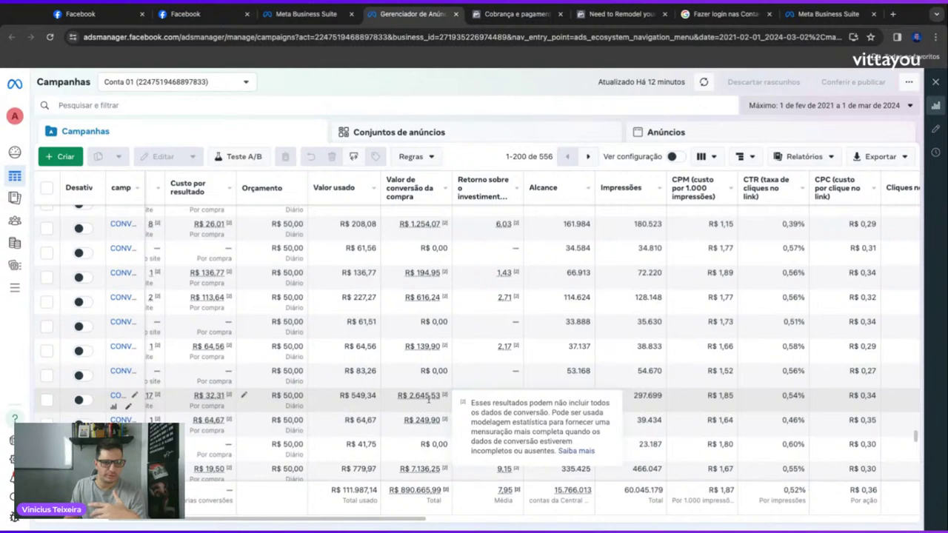
scroll(370, 373, down, 2)
scroll(364, 368, down, 1)
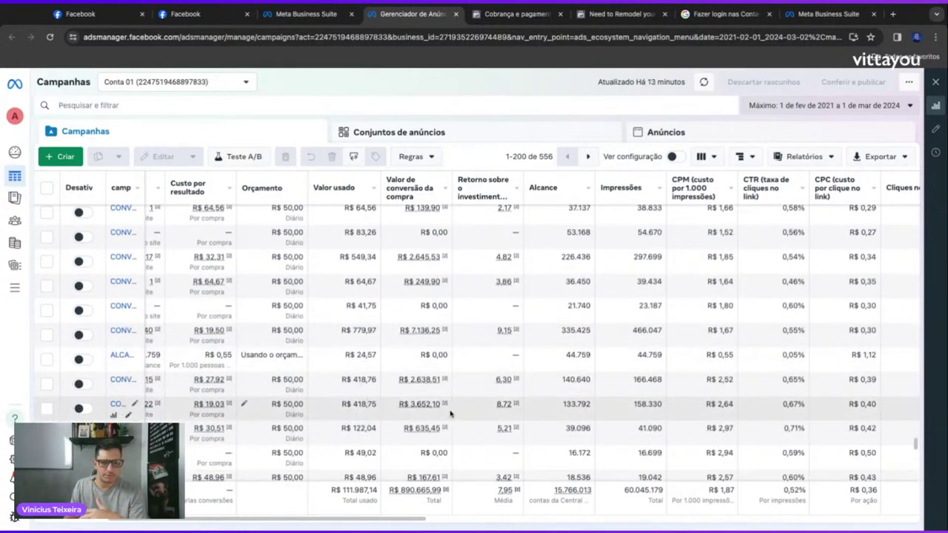
scroll(421, 390, down, 5)
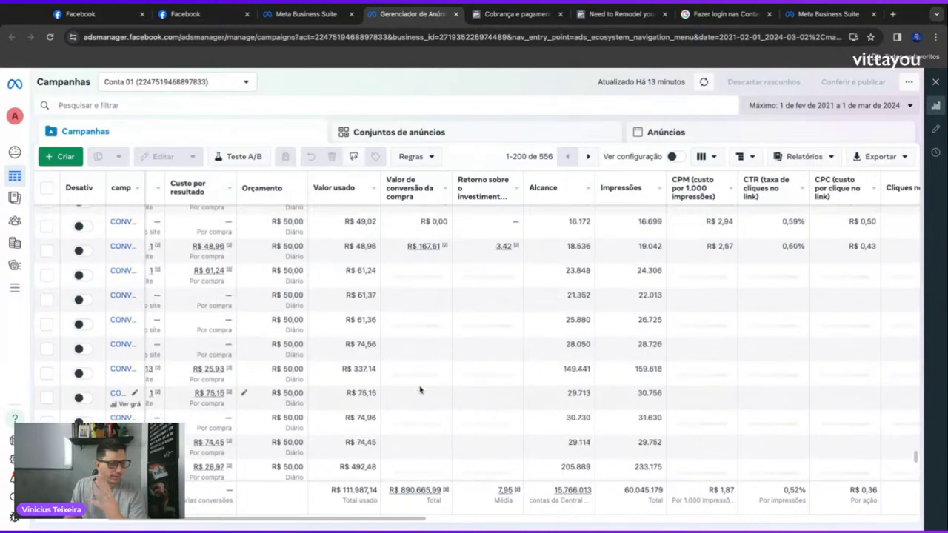
scroll(419, 390, down, 5)
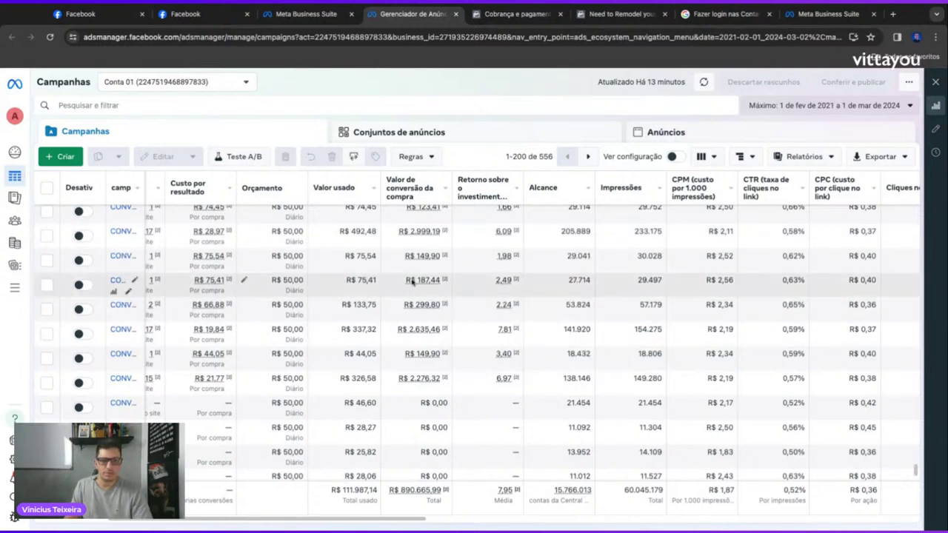
scroll(481, 296, up, 15)
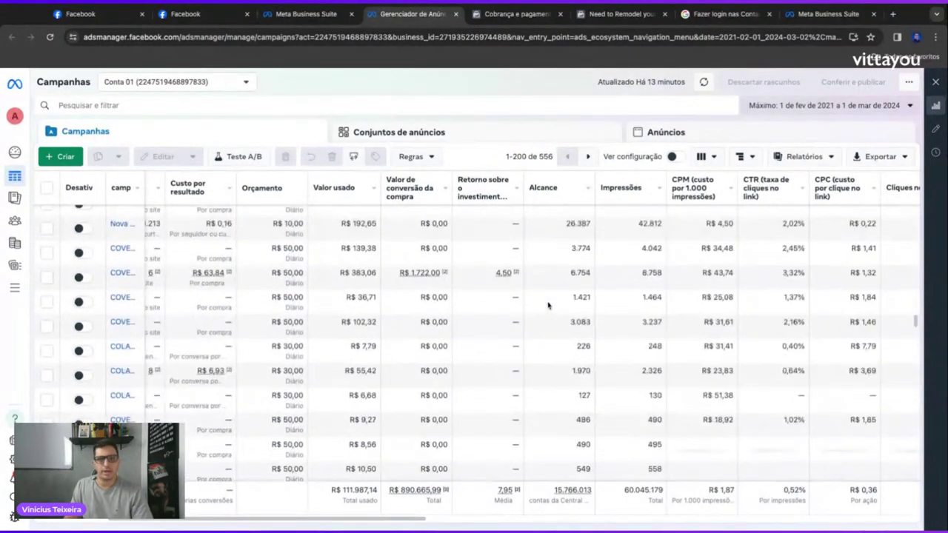
scroll(548, 305, up, 10)
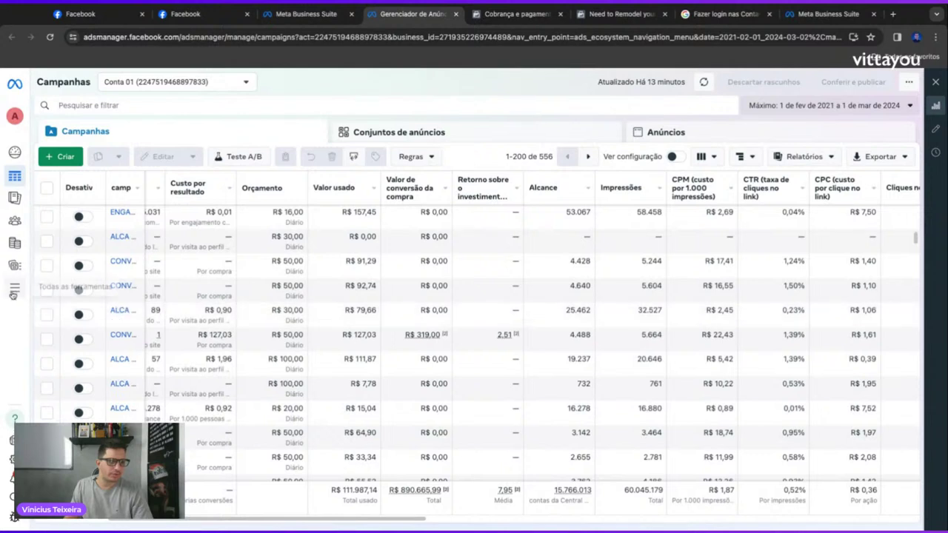
- Switch to the billing and payments page and review the ad account's payment activity through the end of the loaded transactions
mouse_move(14, 294)
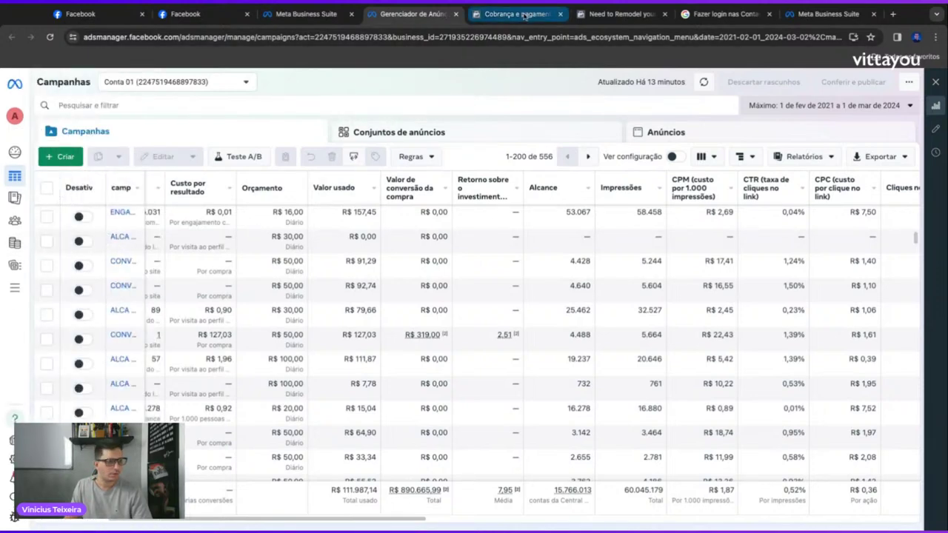
click(522, 15)
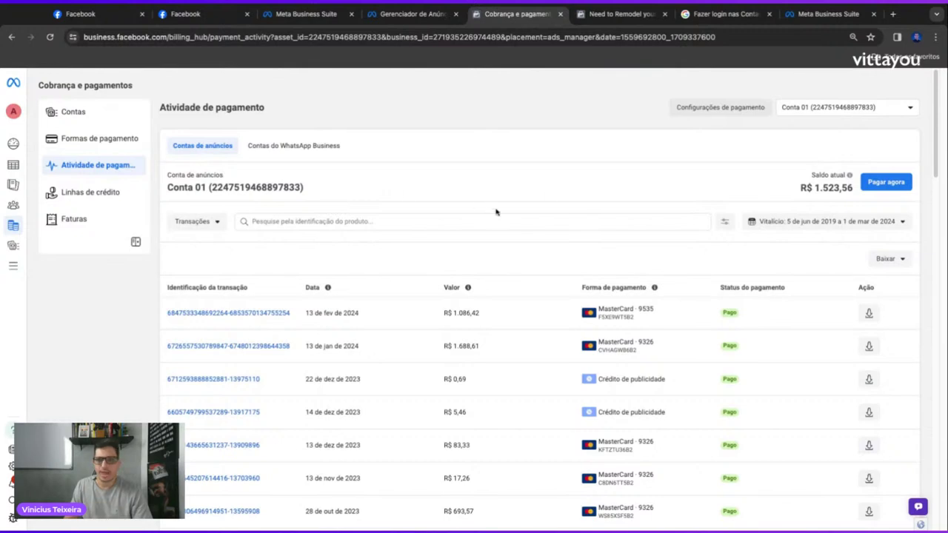
scroll(540, 277, down, 2)
scroll(540, 277, up, 1)
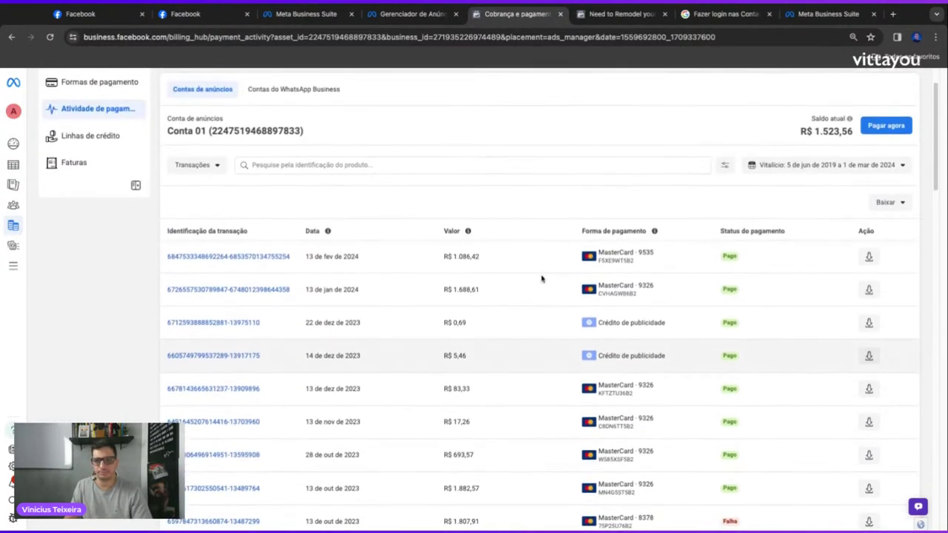
scroll(541, 278, down, 7)
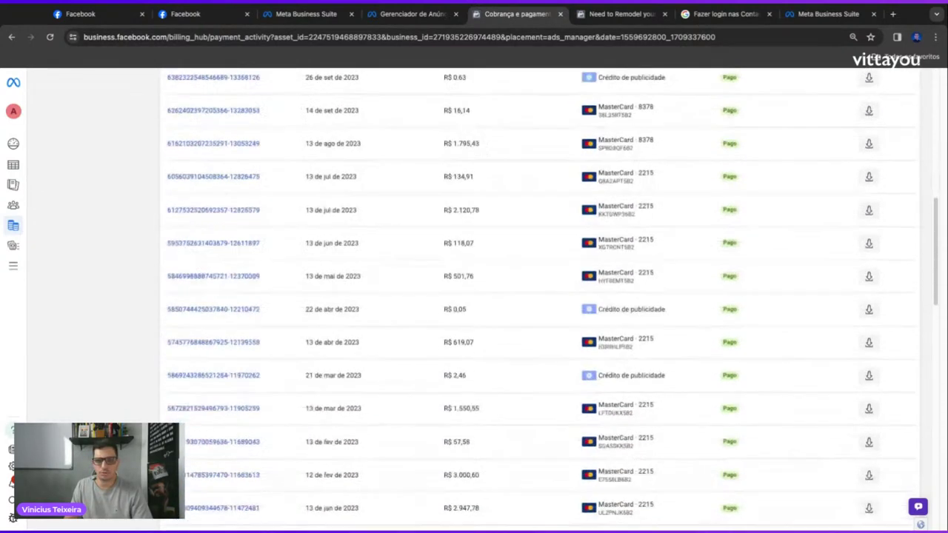
scroll(540, 277, down, 10)
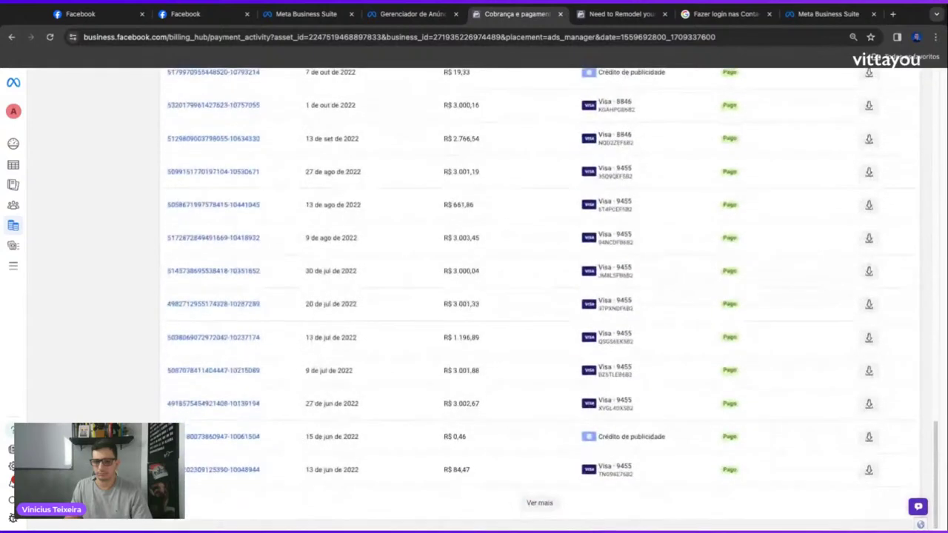
- Keep loading older transactions in the payment activity until the 7 de dez de 2021 payment is listed
click(542, 503)
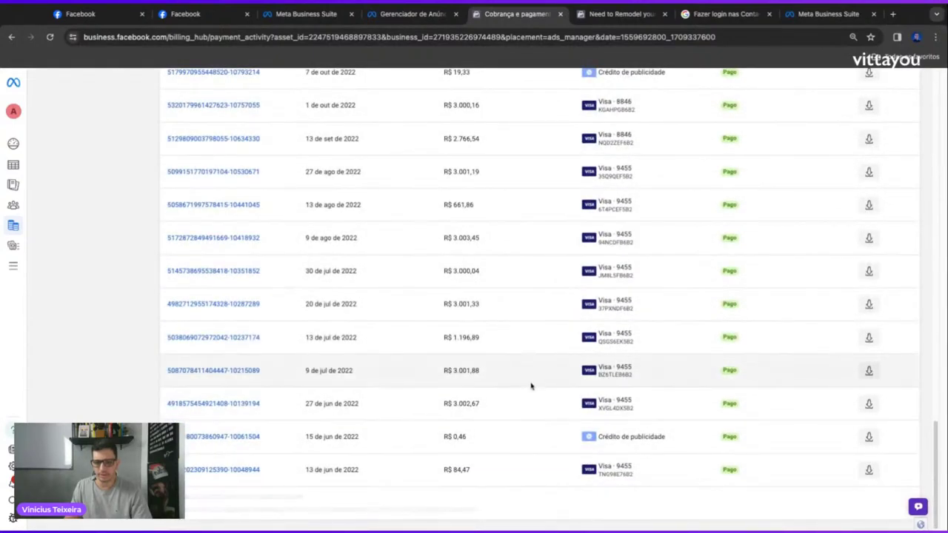
scroll(530, 386, down, 5)
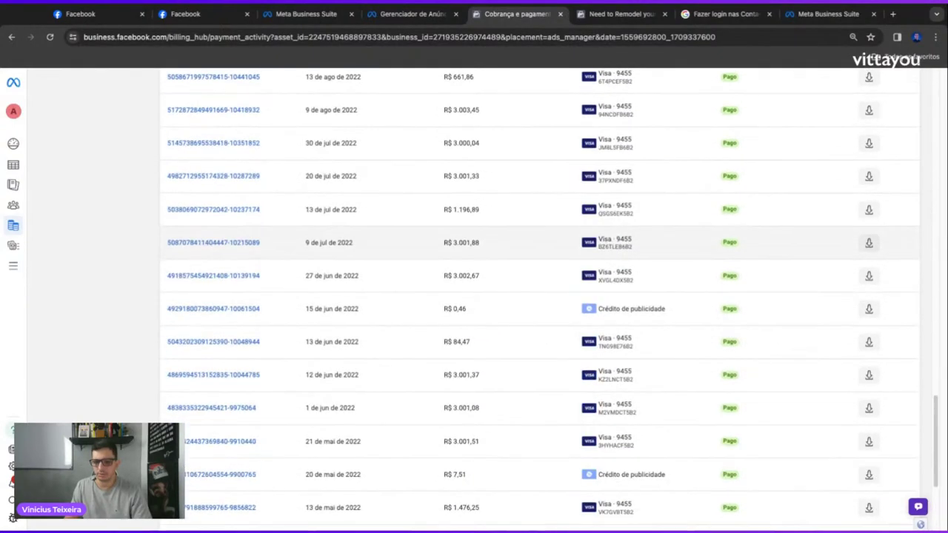
click(540, 503)
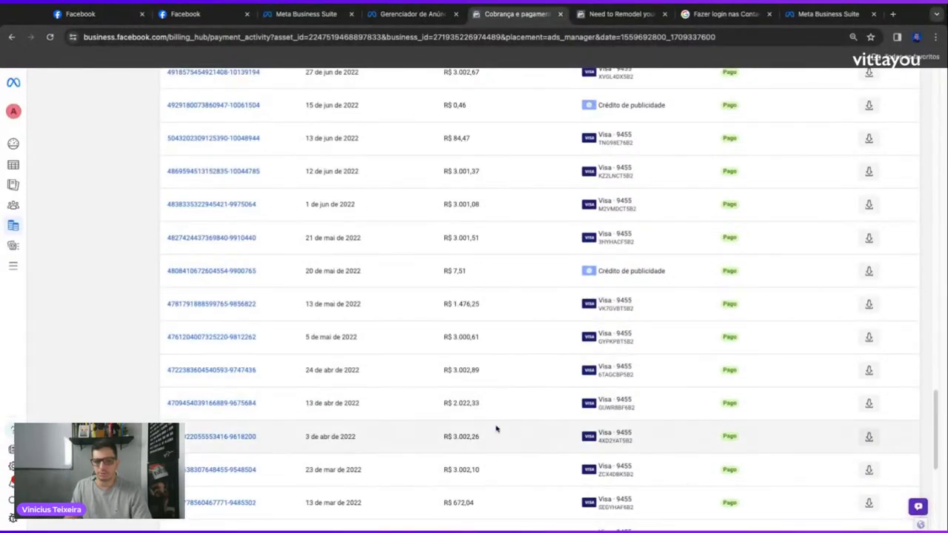
scroll(511, 422, down, 4)
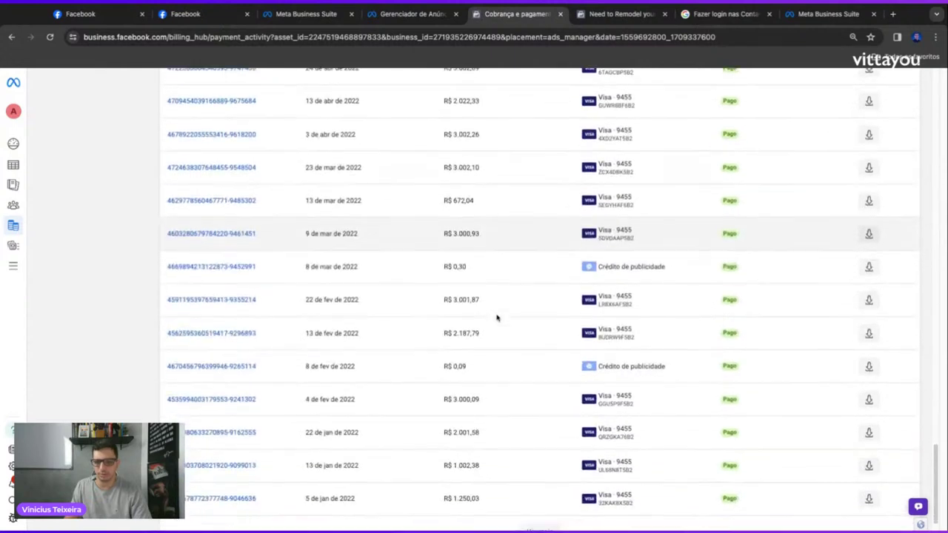
scroll(496, 318, down, 1)
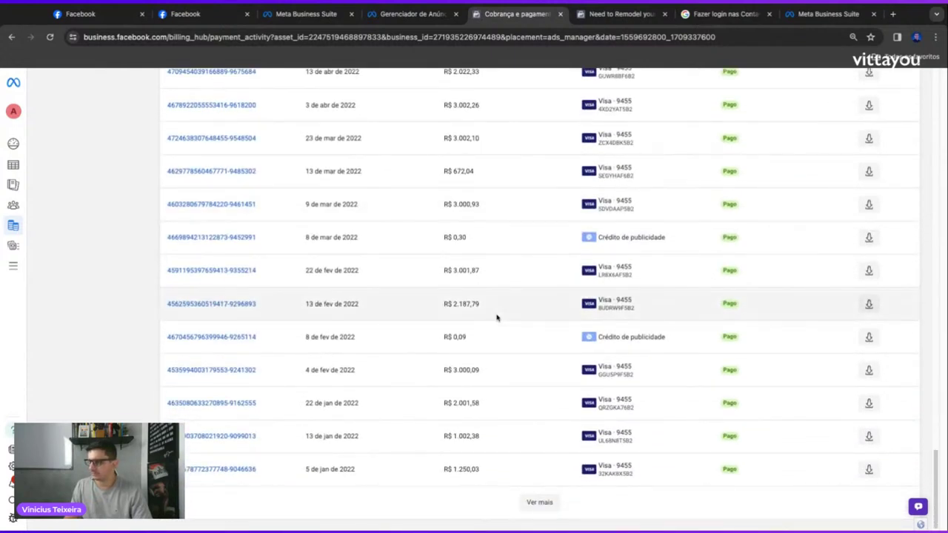
click(538, 503)
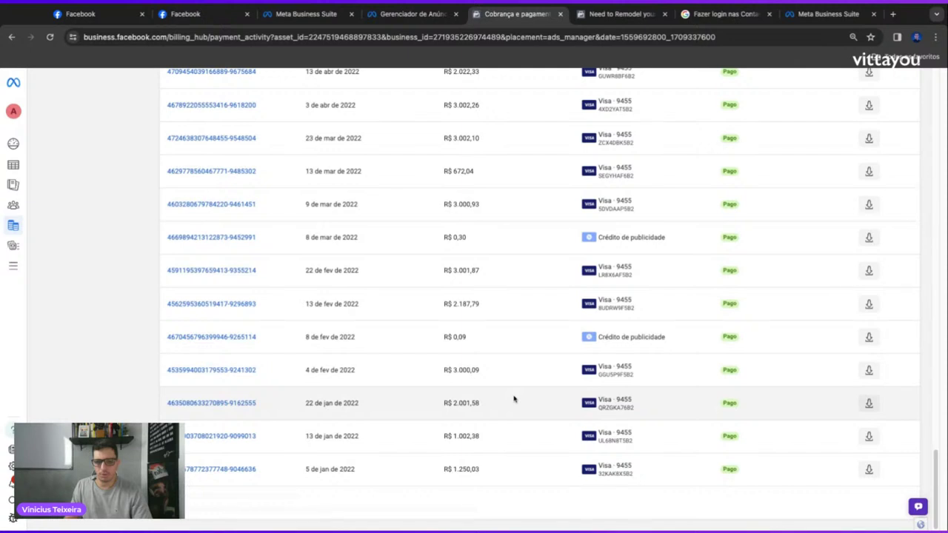
scroll(513, 399, down, 5)
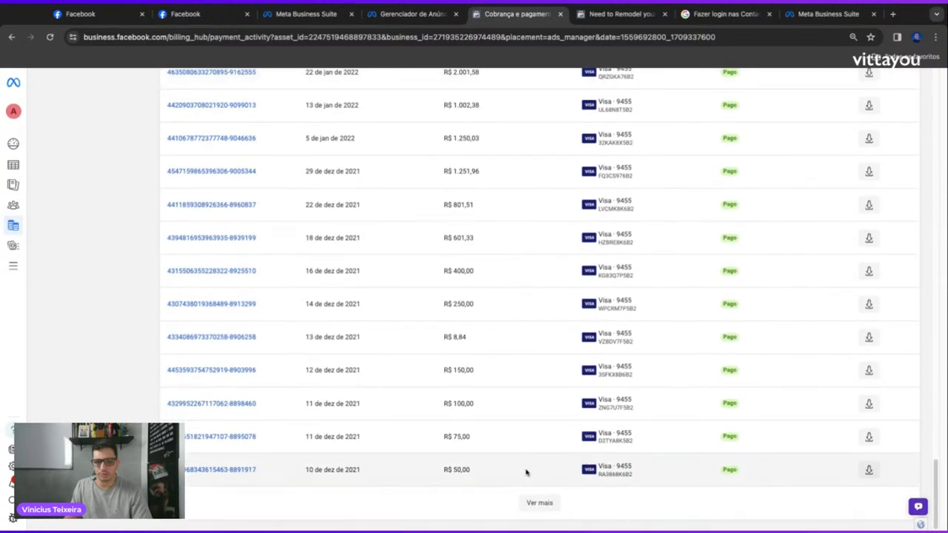
click(539, 503)
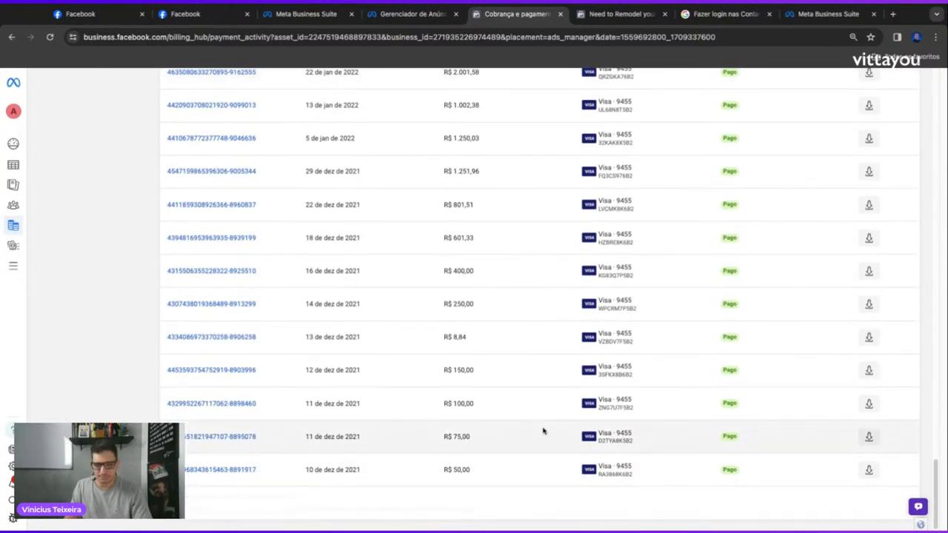
scroll(543, 431, down, 1)
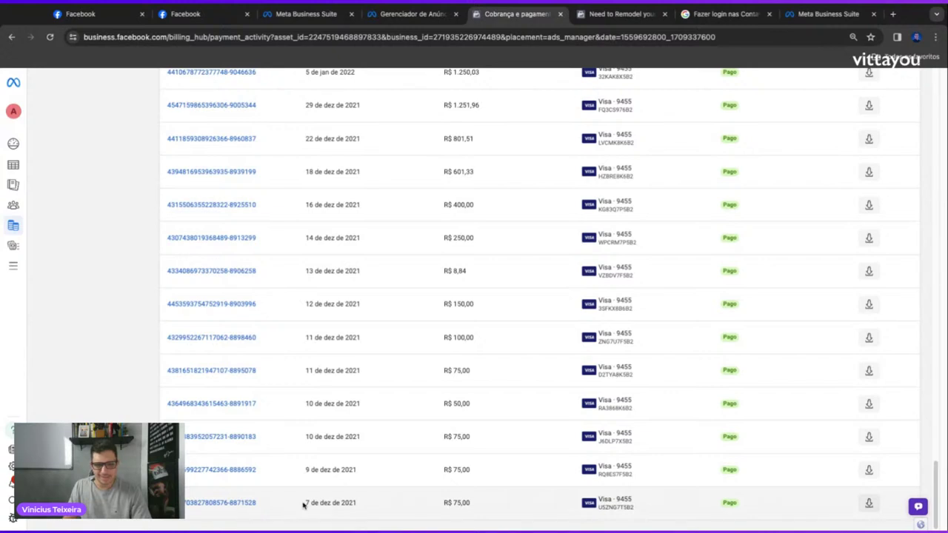
- Highlight the date of the 7 de dez de 2021 payment, followed by that payment's amount
drag(303, 504, 356, 504)
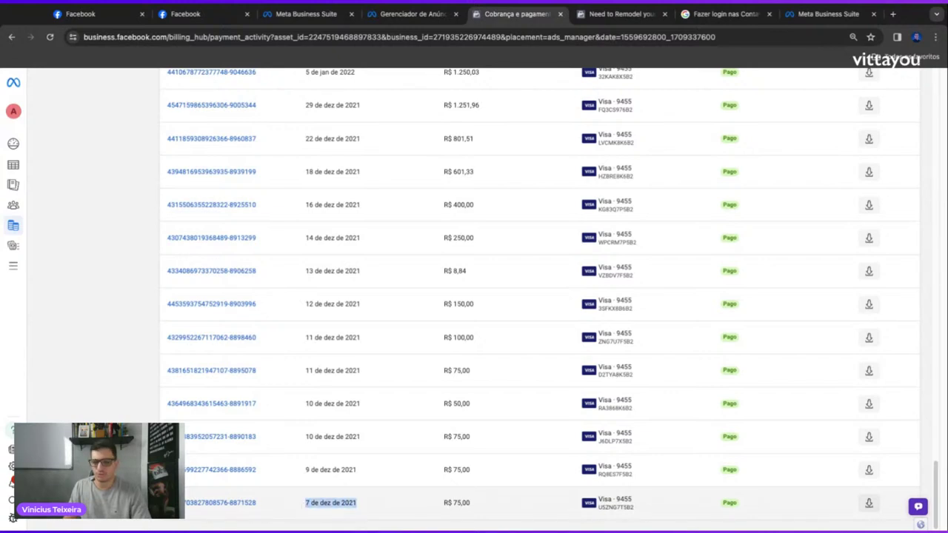
click(321, 504)
shift+click(358, 508)
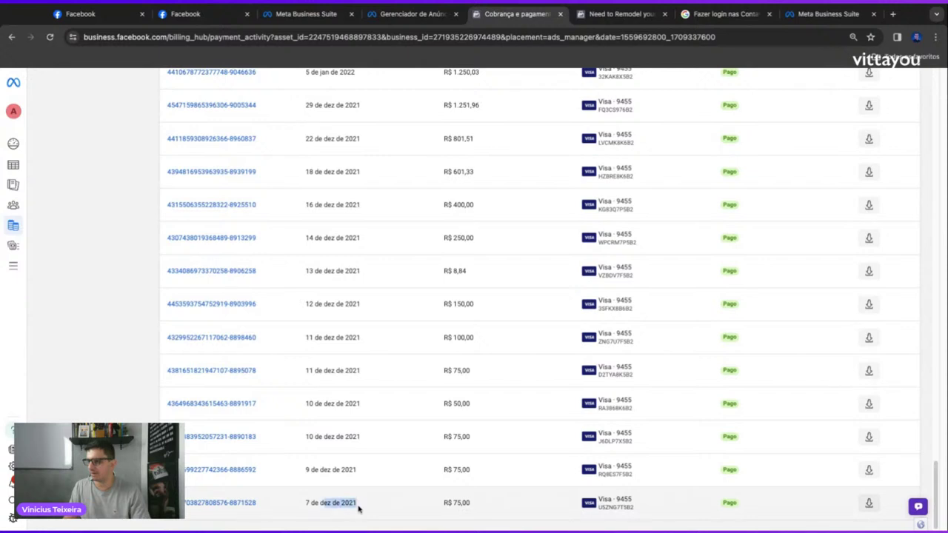
click(358, 508)
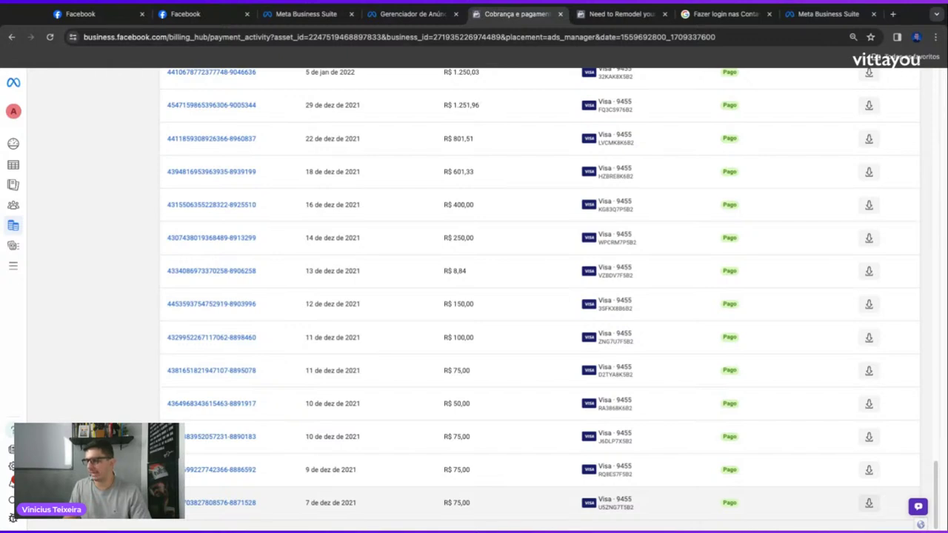
drag(357, 503, 323, 504)
triple_click(357, 503)
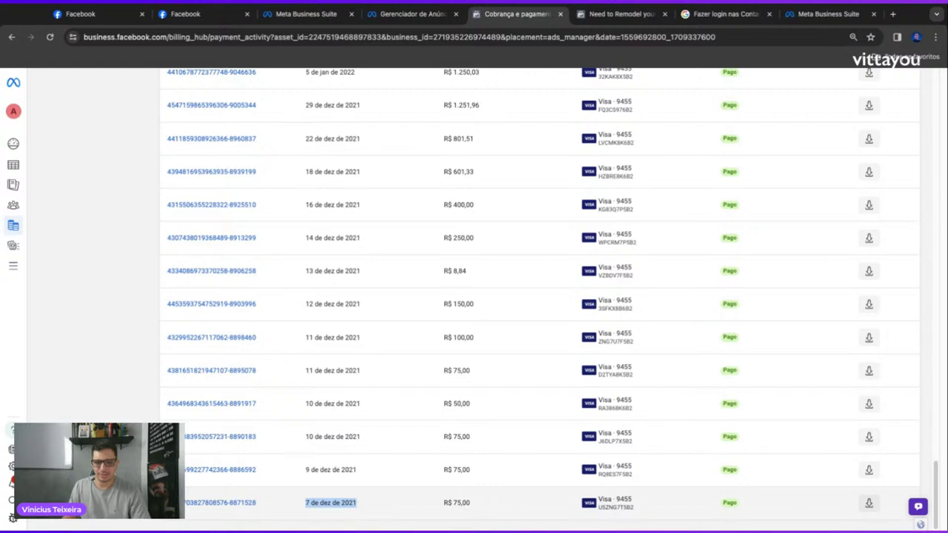
triple_click(475, 503)
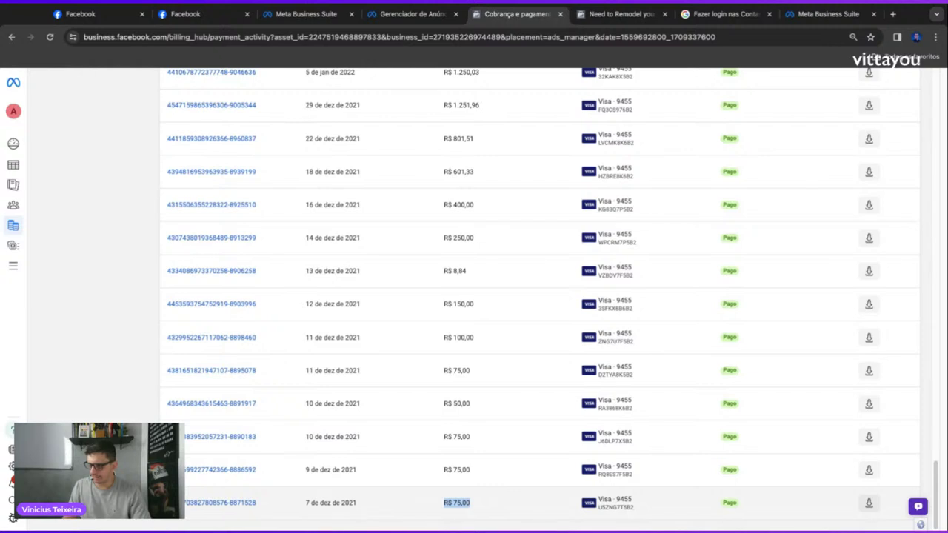
- Highlight in turn the amounts of the payments dated from 9 to 11 de dez de 2021
click(472, 474)
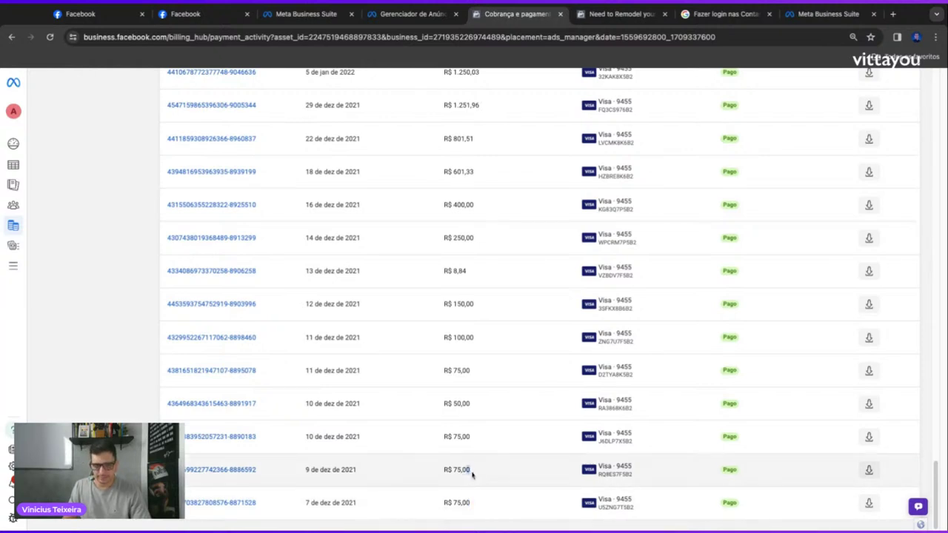
double_click(472, 475)
triple_click(482, 436)
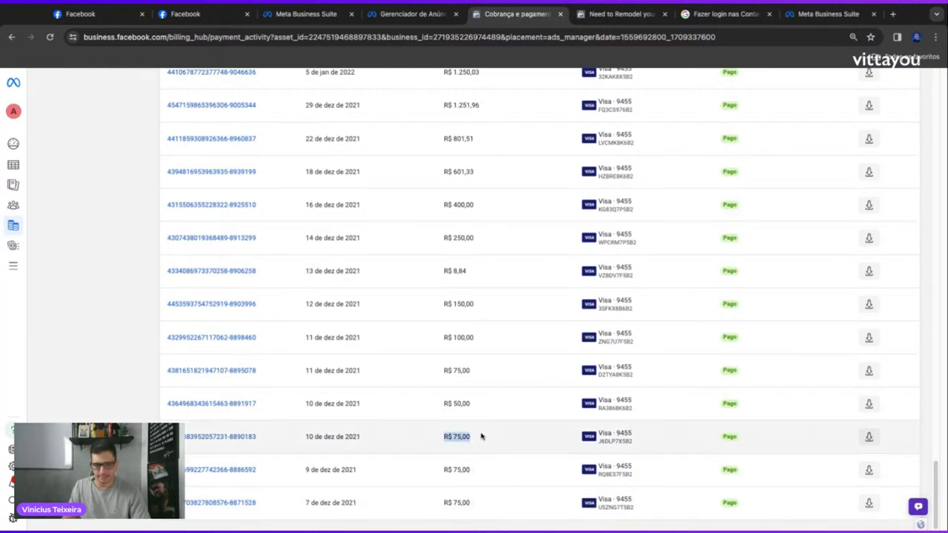
triple_click(469, 403)
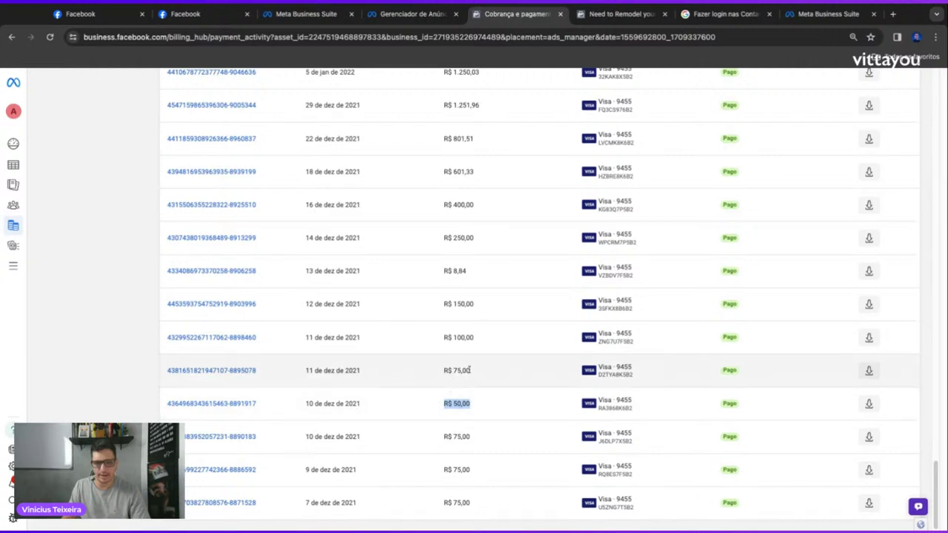
click(471, 370)
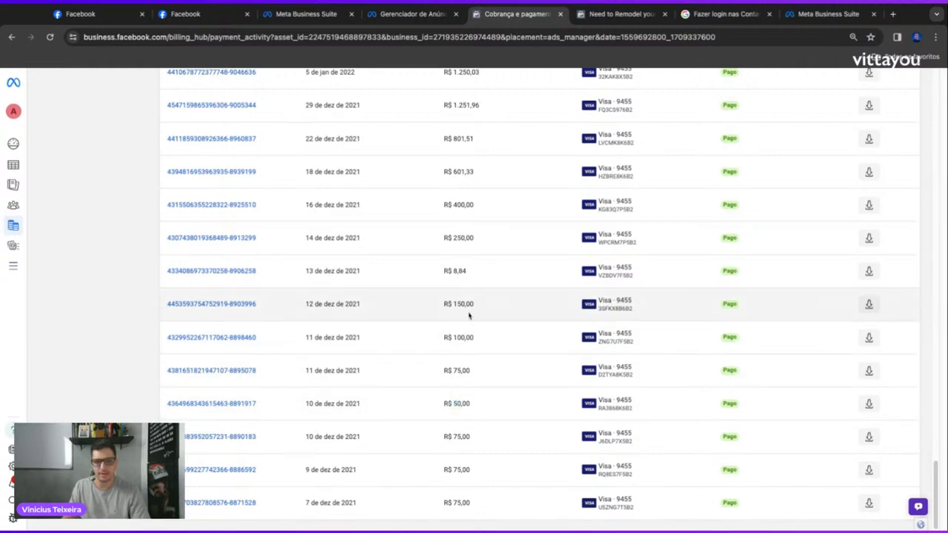
- Highlight the amounts of the 13, 14, 16 and 29 de dez de 2021 payments one by one
scroll(469, 316, up, 1)
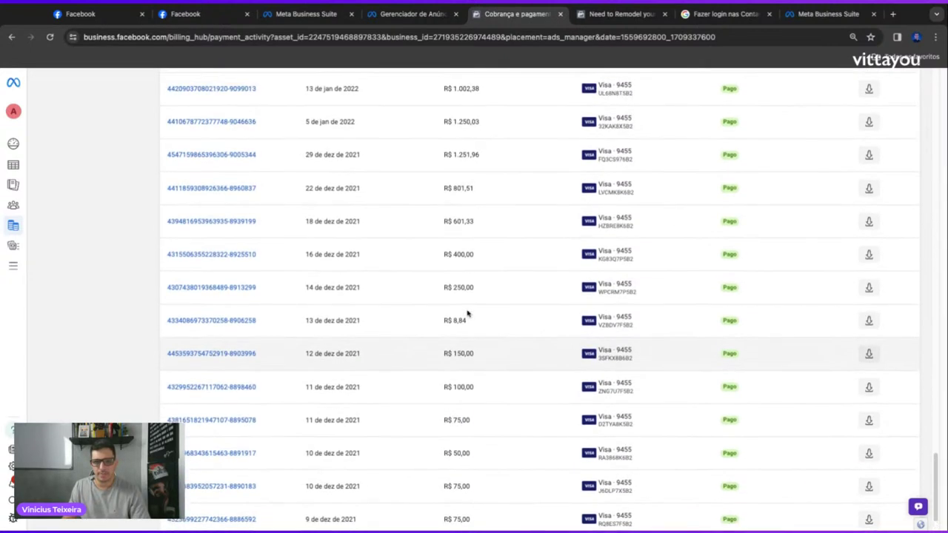
triple_click(465, 322)
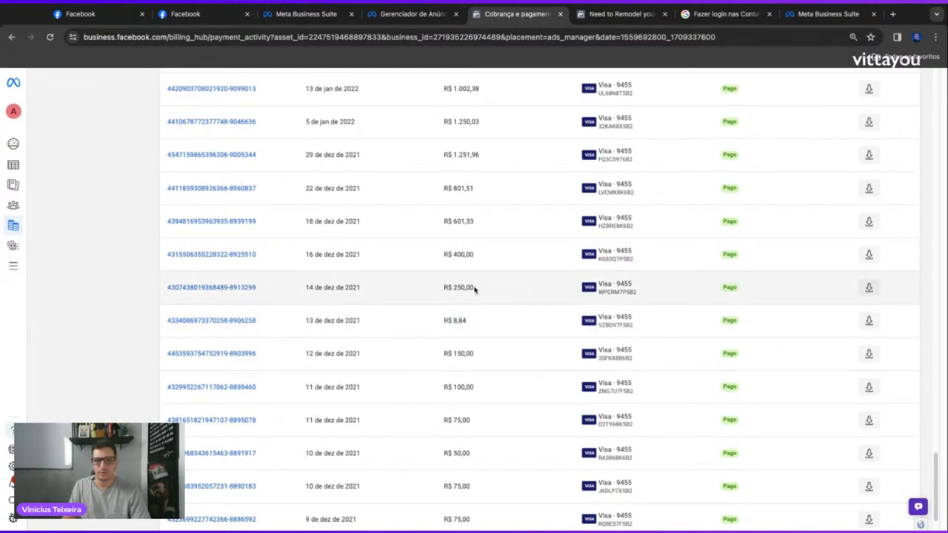
drag(475, 290, 455, 288)
drag(453, 254, 474, 262)
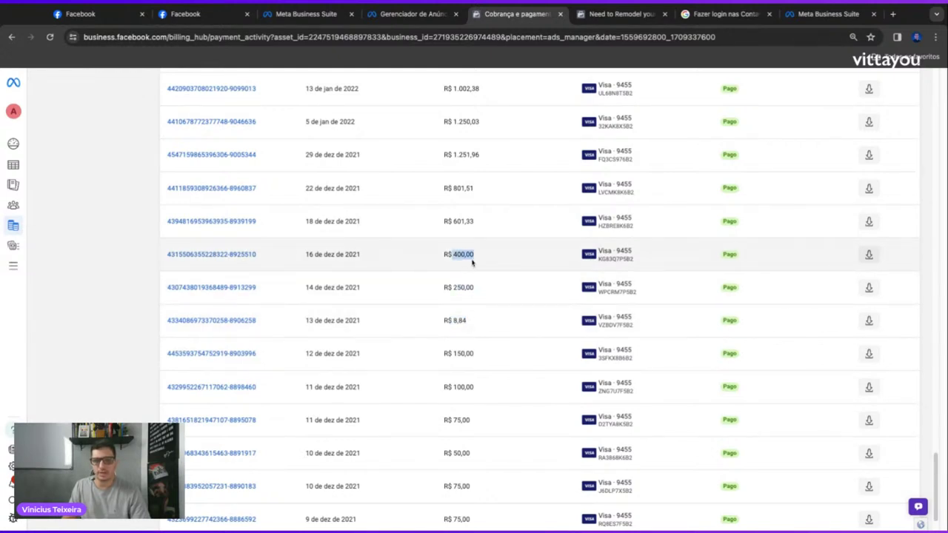
scroll(474, 258, up, 1)
scroll(466, 232, up, 2)
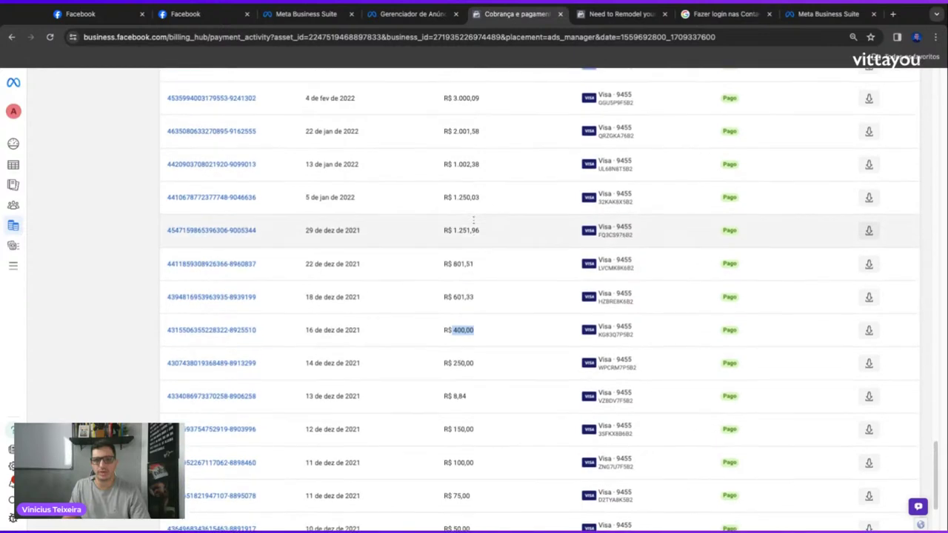
drag(444, 240, 490, 239)
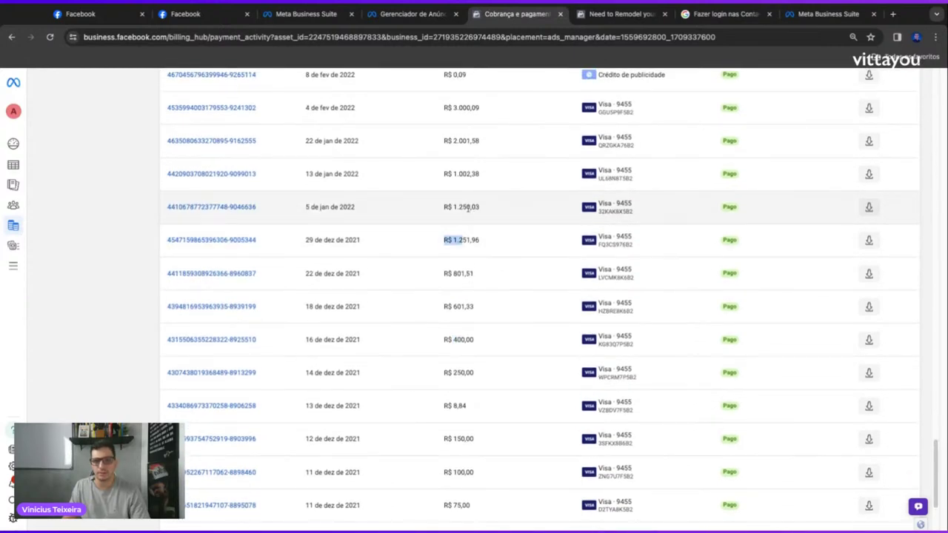
- Review how the charged amounts develop from the December 2021 payments up to the most recent transactions in the payment activity
scroll(471, 215, up, 1)
scroll(471, 215, up, 3)
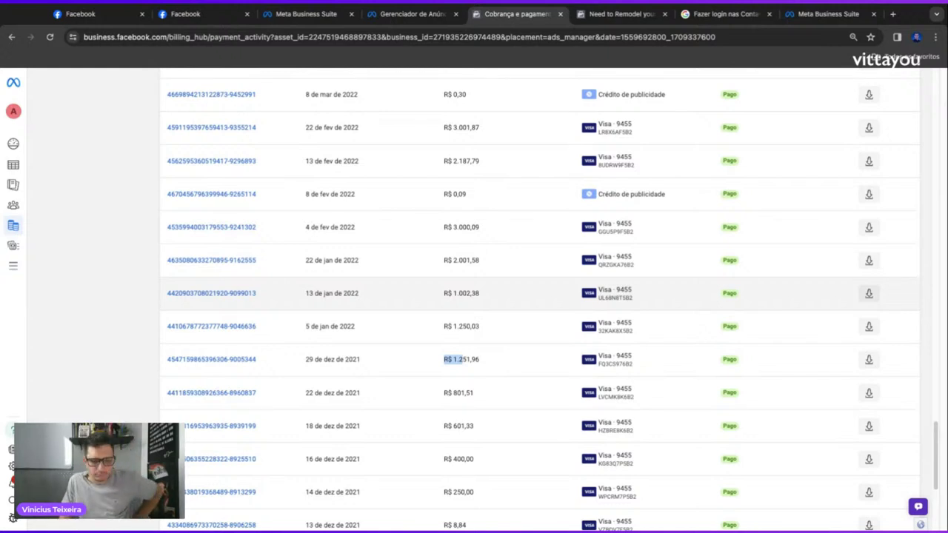
scroll(519, 335, down, 3)
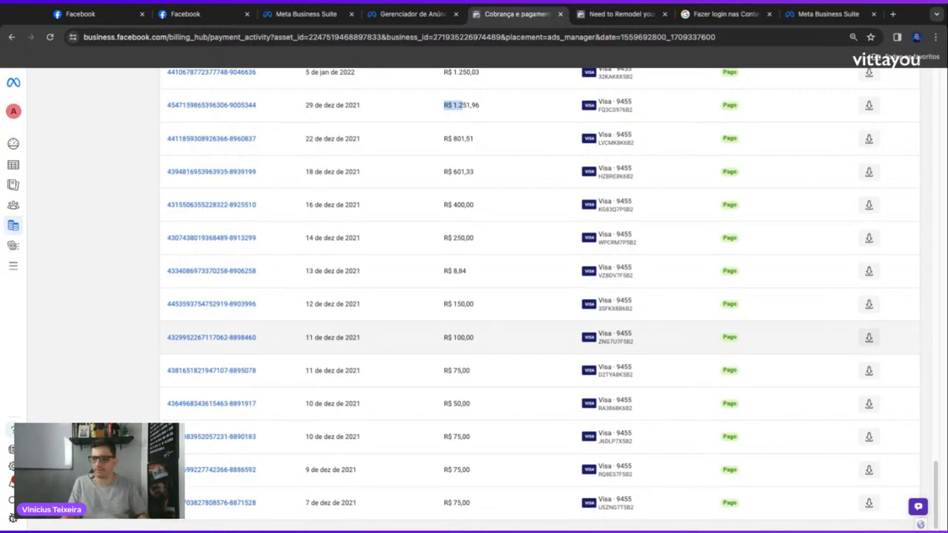
scroll(540, 299, up, 2)
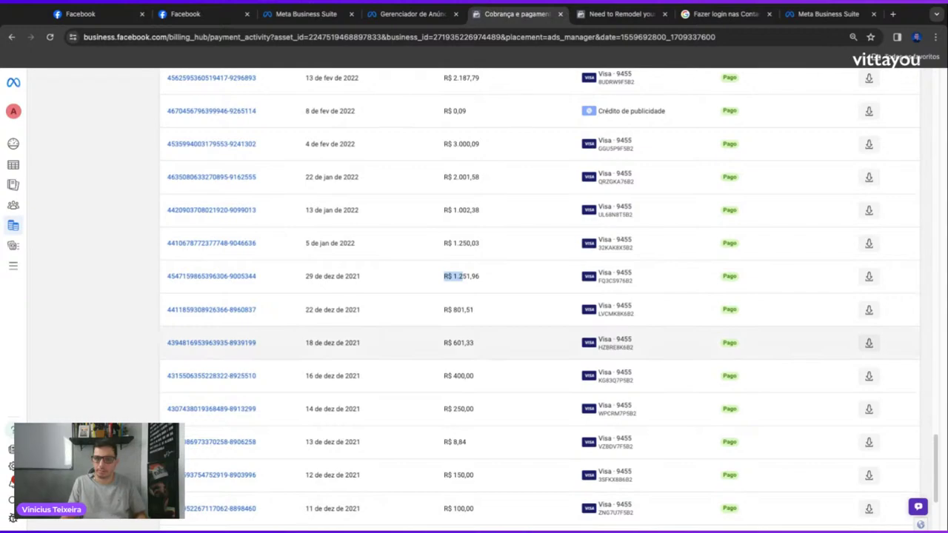
scroll(540, 301, up, 3)
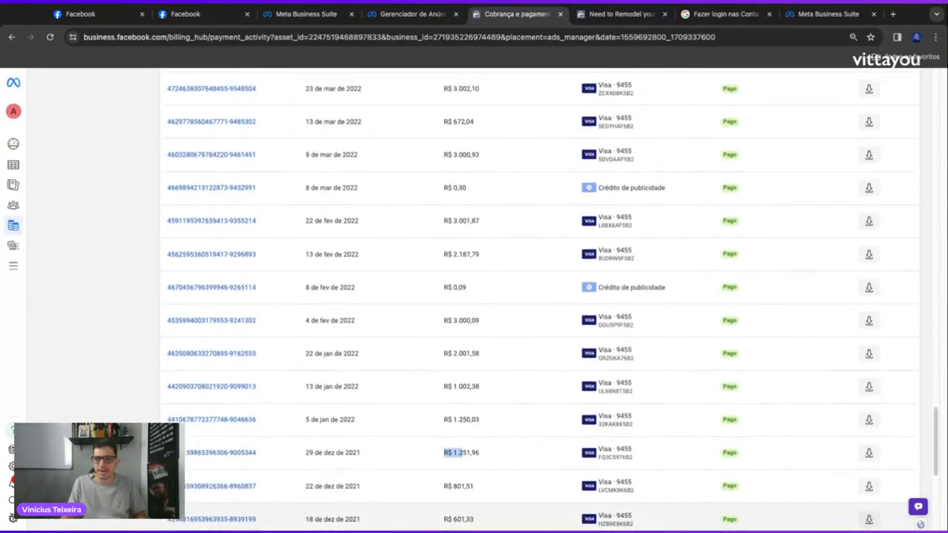
scroll(539, 299, up, 10)
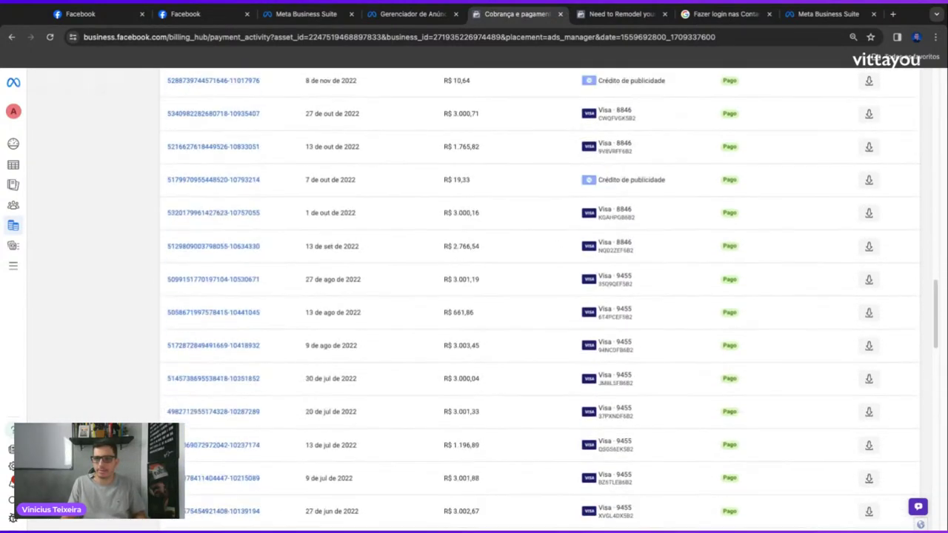
scroll(540, 299, up, 5)
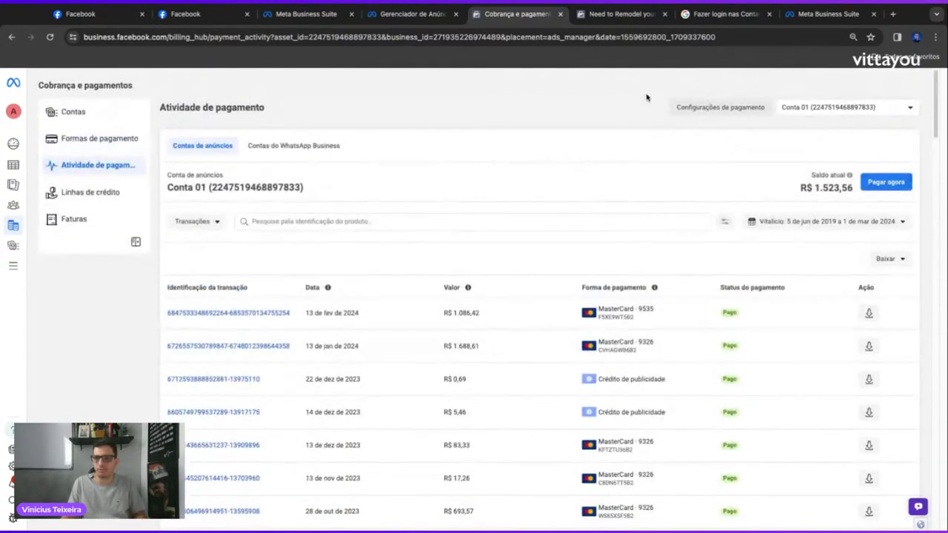
- Open the payment settings of Conta 01 and highlight the monthly billing date, followed by its day number alone
click(700, 109)
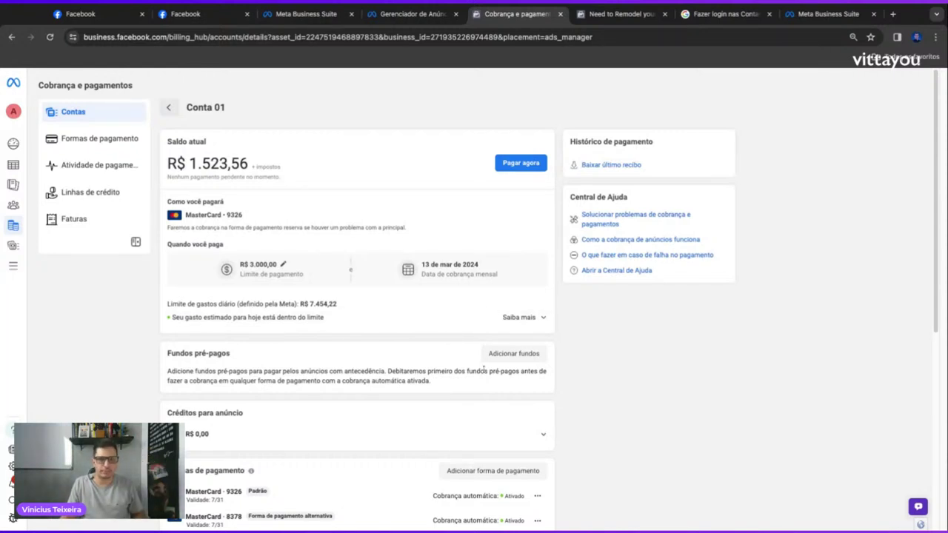
scroll(313, 275, down, 1)
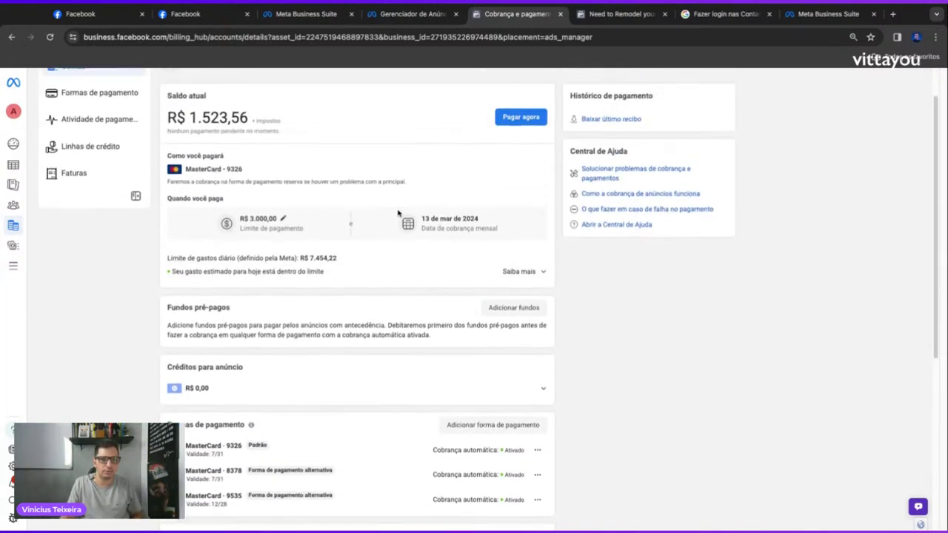
scroll(398, 214, up, 1)
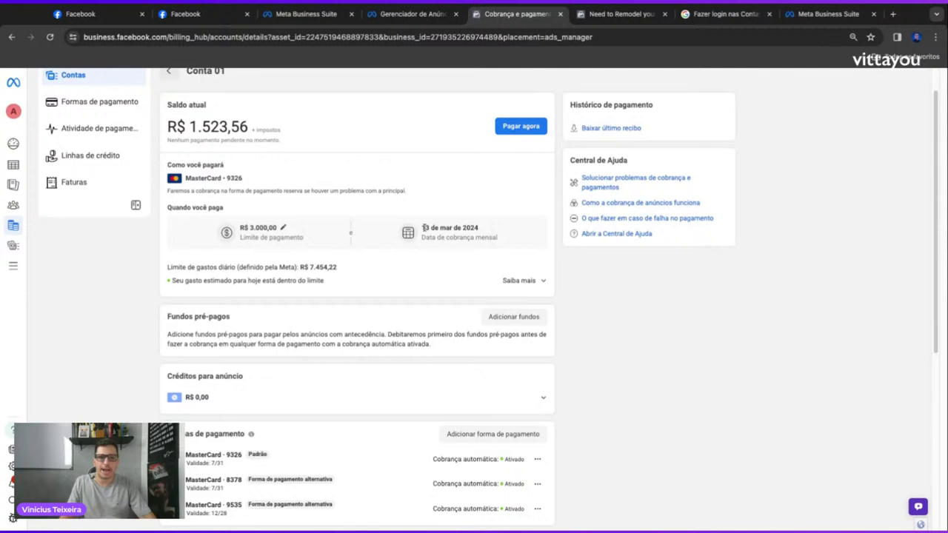
drag(423, 228, 478, 228)
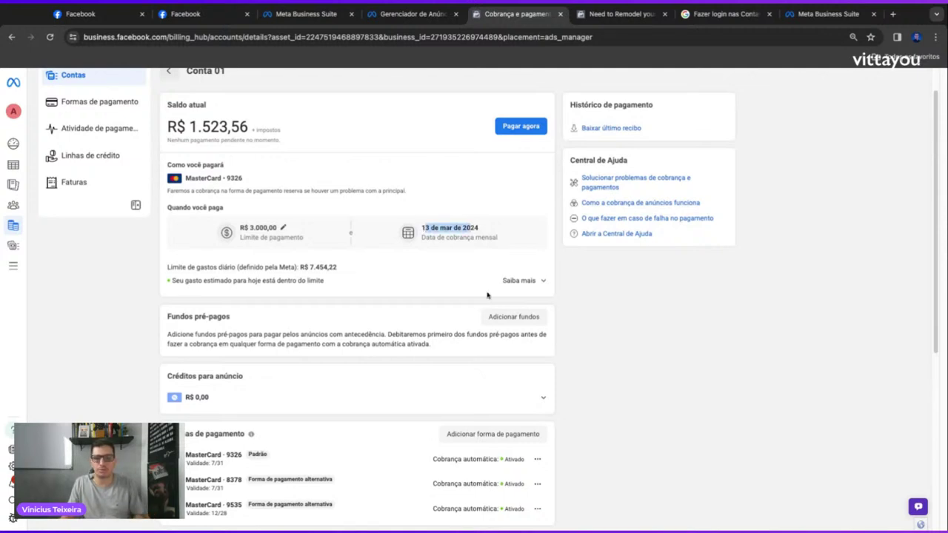
click(425, 228)
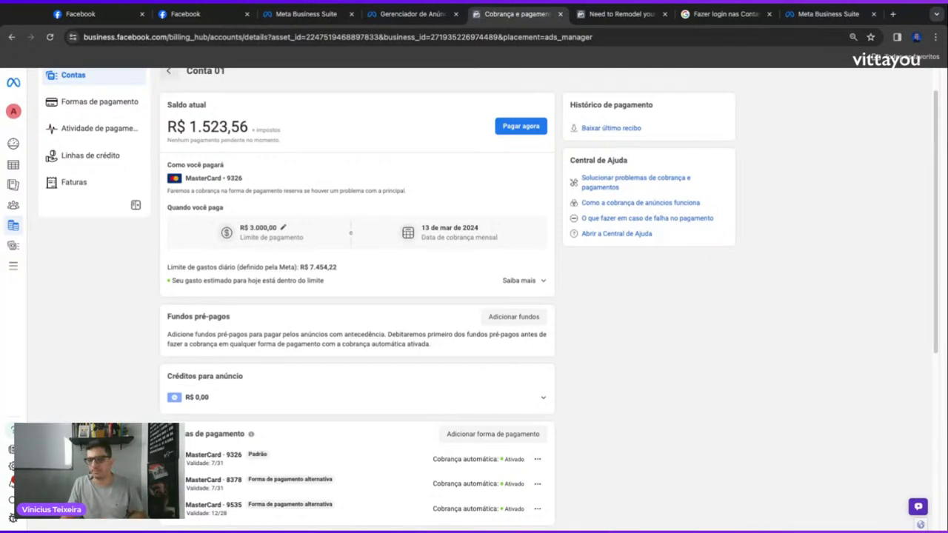
double_click(424, 227)
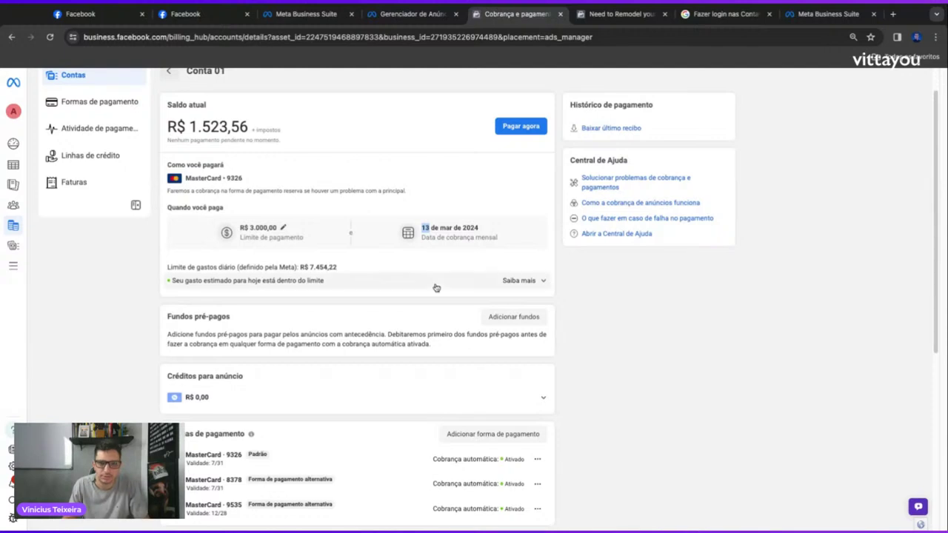
scroll(434, 286, up, 1)
click(431, 184)
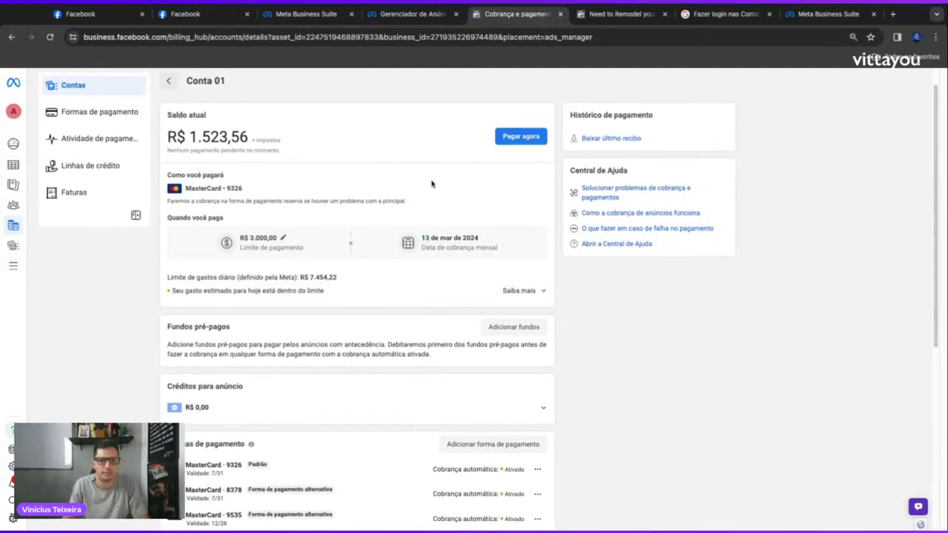
- Examine the account's payment threshold, daily spending limit, prepaid funds, ad credits, payment methods and account spending limit
scroll(432, 184, down, 1)
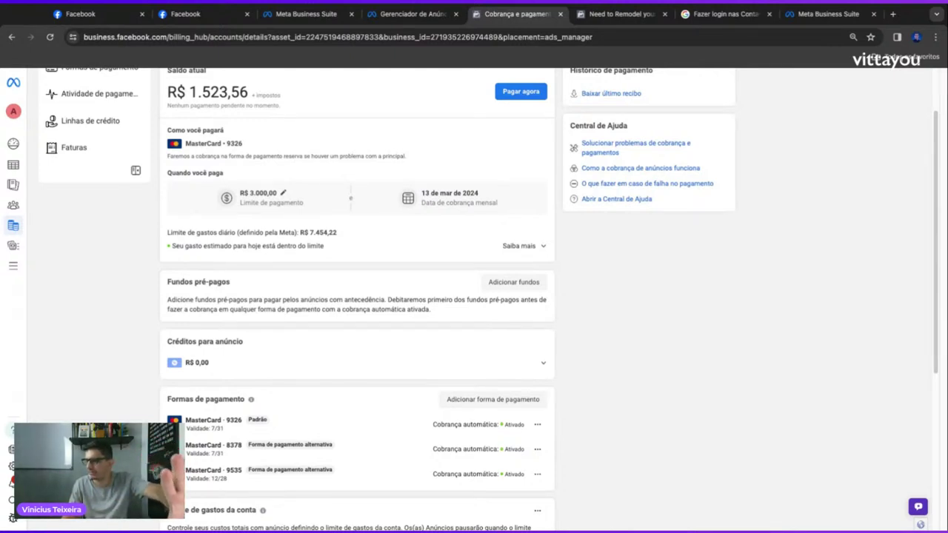
scroll(489, 299, down, 1)
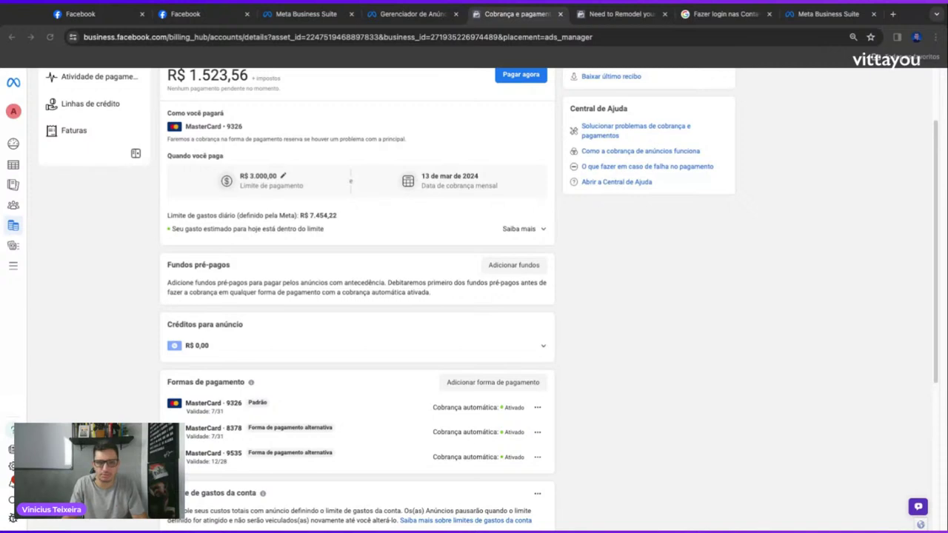
scroll(356, 296, down, 1)
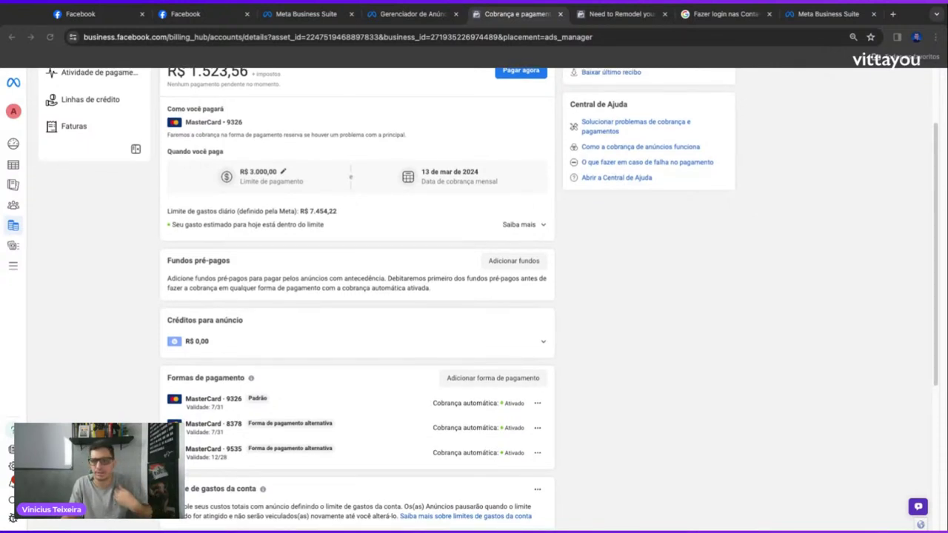
scroll(474, 297, down, 1)
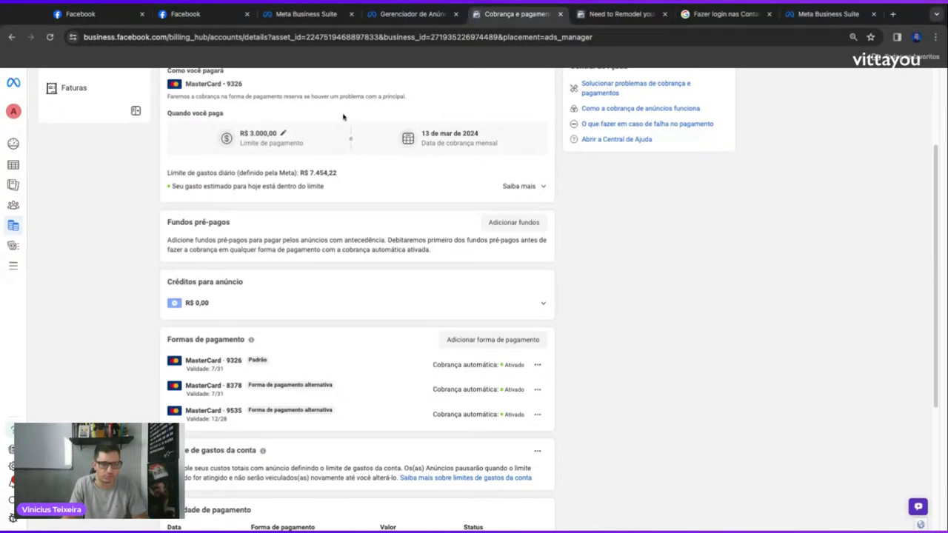
scroll(277, 91, up, 1)
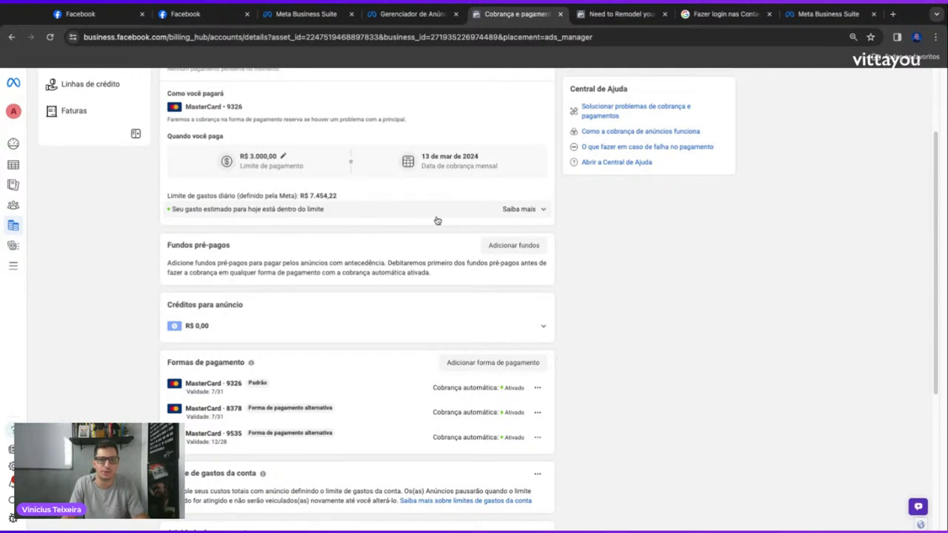
- Highlight the day of the monthly billing date once more and look over the registered payment methods
double_click(424, 157)
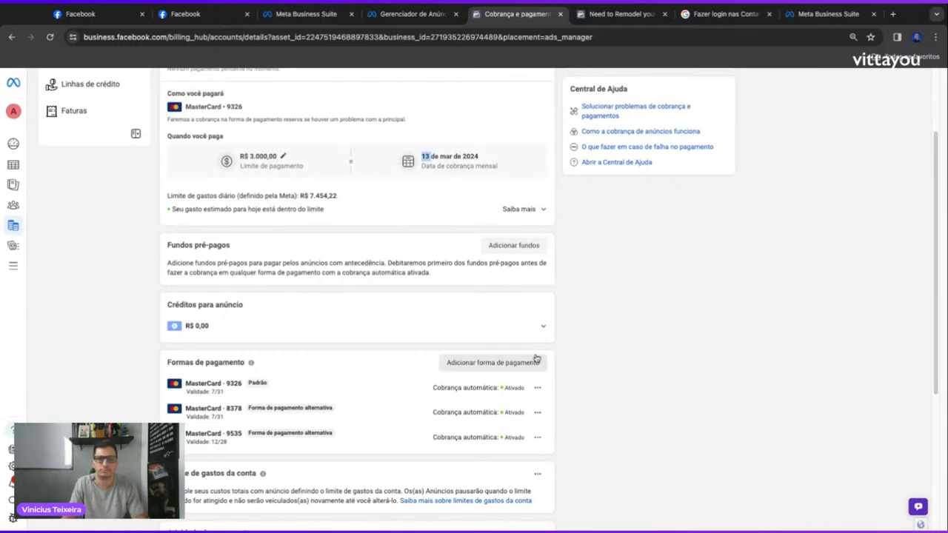
click(567, 309)
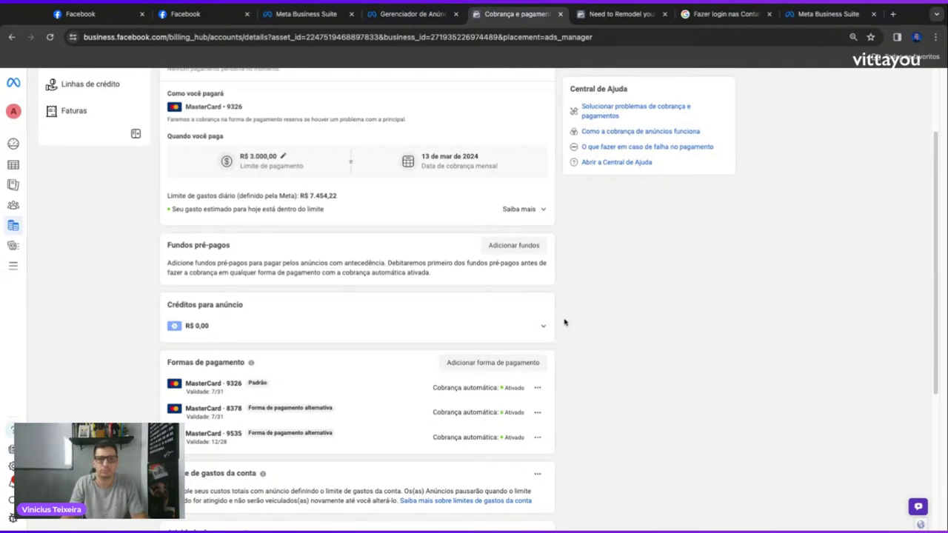
scroll(565, 322, down, 1)
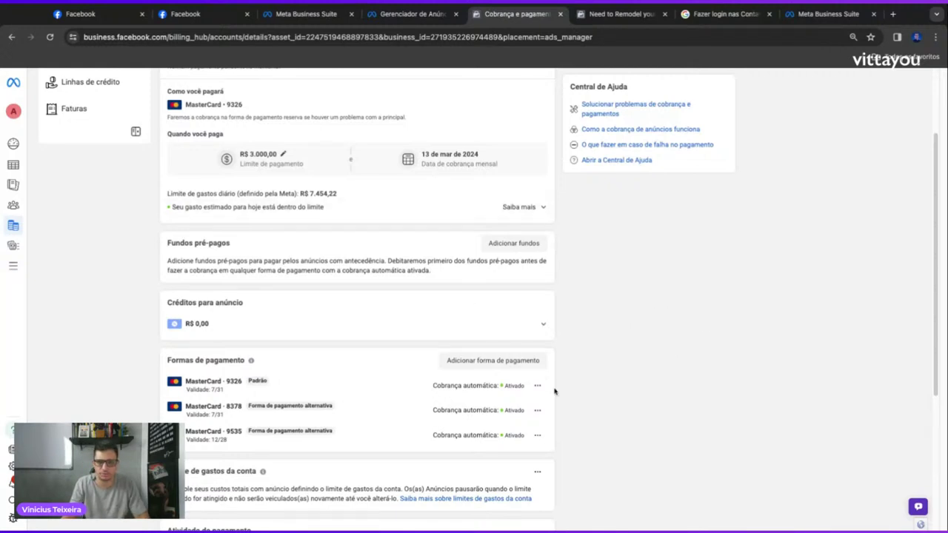
scroll(561, 395, up, 2)
scroll(560, 397, down, 2)
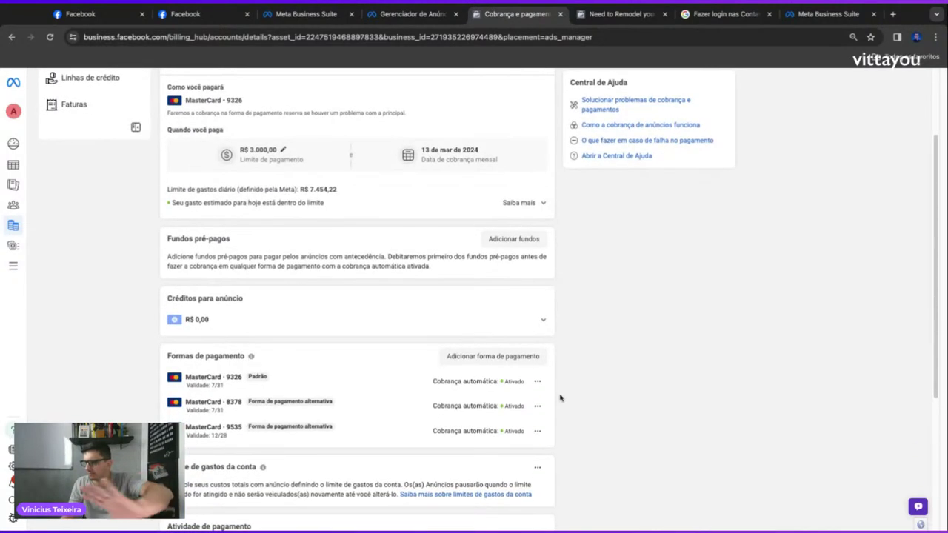